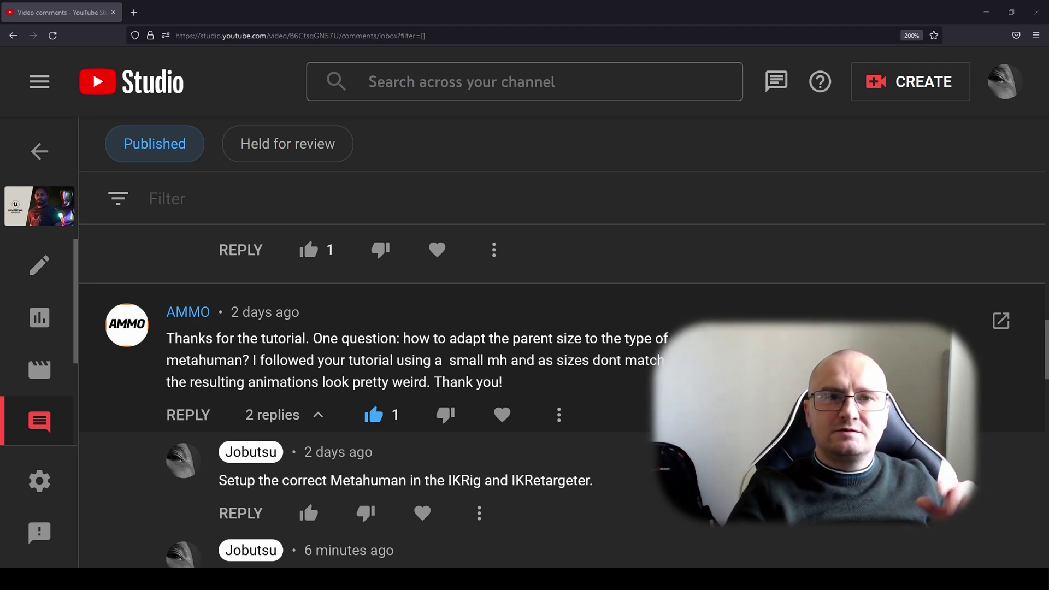
Step: Play-test the level and run the character around with the S and W keys
{"action": "scroll", "coordinate": [523, 361], "scroll_direction": "up", "scroll_amount": 4}
{"action": "scroll", "coordinate": [524, 372], "scroll_direction": "up", "scroll_amount": 5}
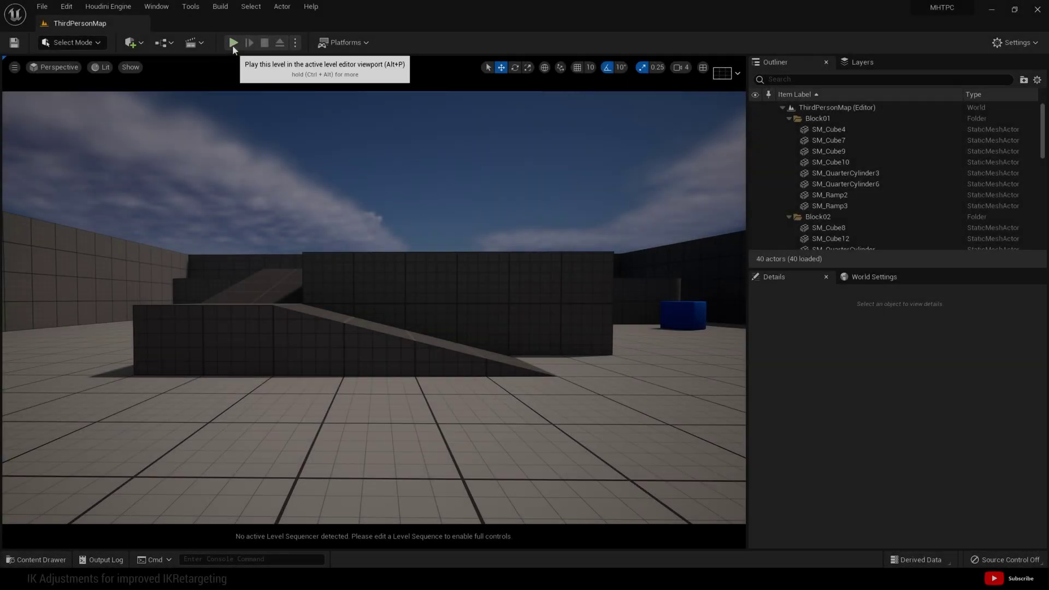
{"action": "left_click", "coordinate": [233, 43]}
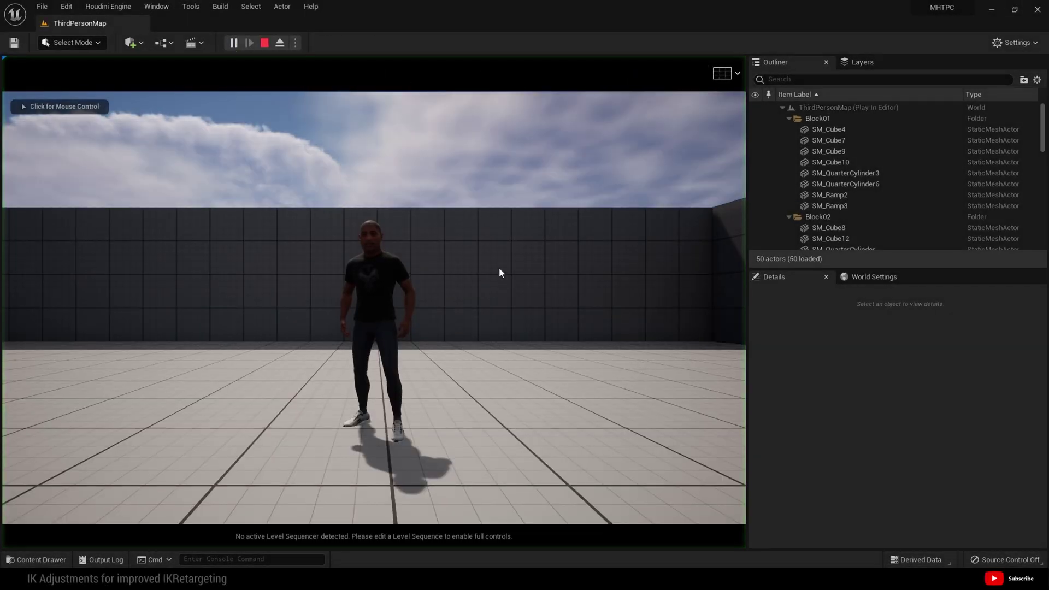
{"action": "left_click", "coordinate": [501, 270]}
{"action": "key", "text": "s"}
{"action": "key", "text": "w"}
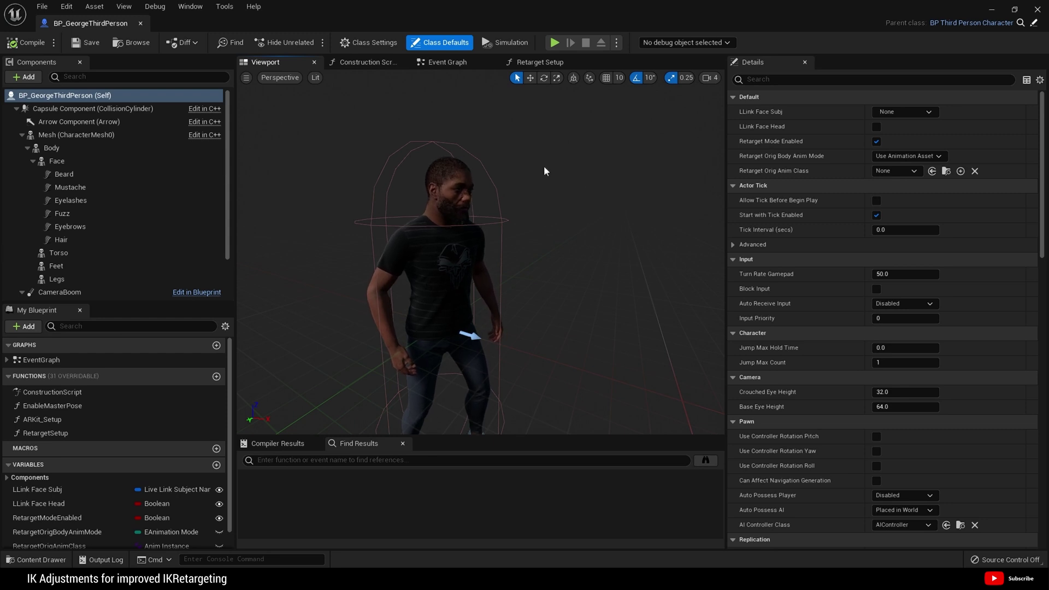
Step: Inspect RetargetModeEnabled and the Mesh component, which uses SKM_Manny with ABP_Manny_C
{"action": "middle_click_drag", "start_coordinate": [553, 179], "coordinate": [553, 139]}
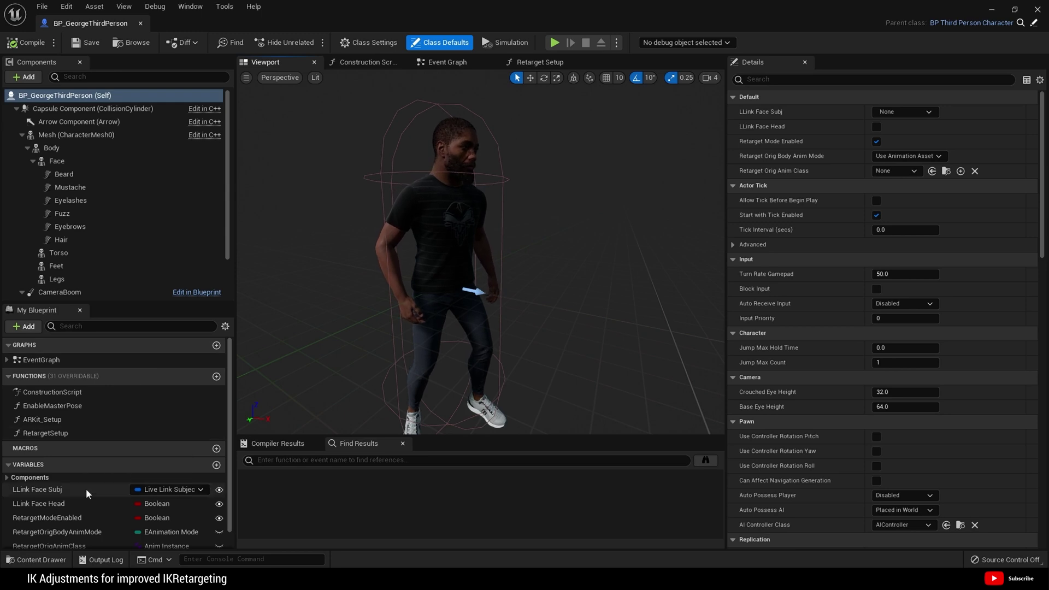
{"action": "left_click", "coordinate": [54, 518]}
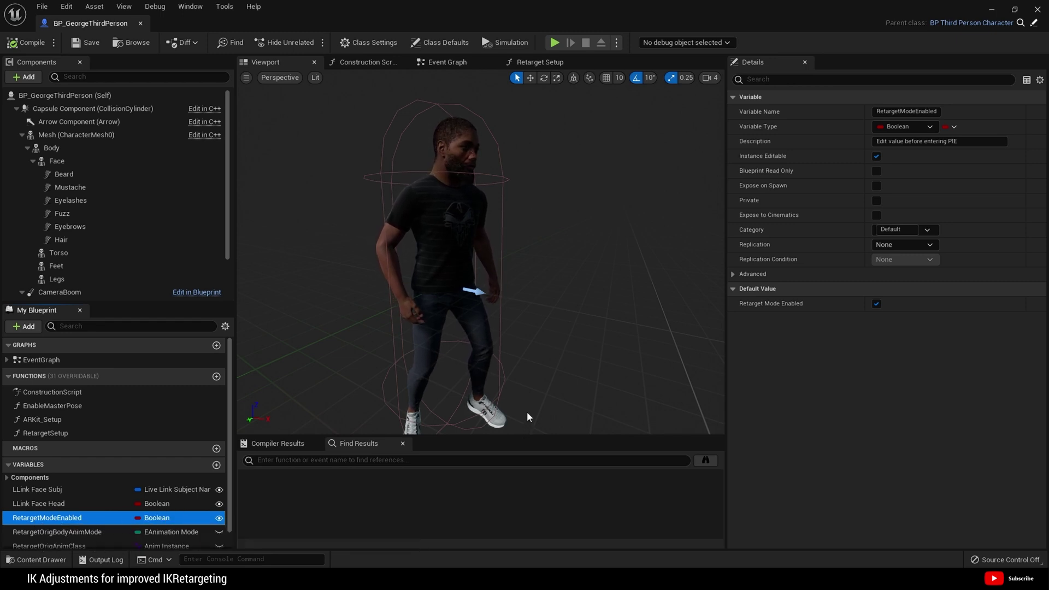
{"action": "left_click", "coordinate": [76, 136]}
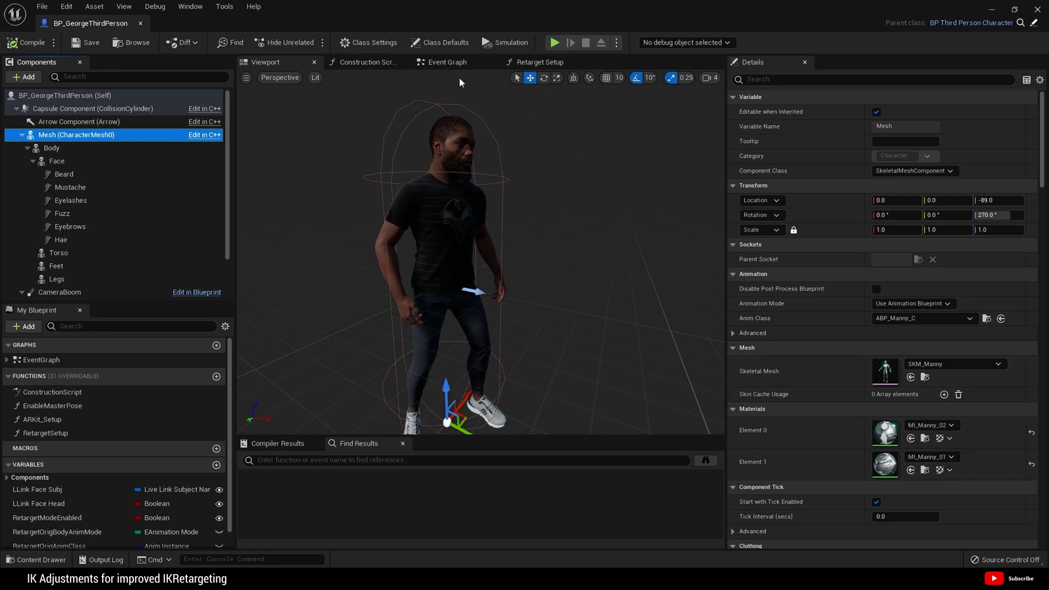
Step: Open the RetargetSetup function graph and locate its assigned RTG_metahuman_base_skel_AnimBP asset
{"action": "left_click", "coordinate": [10, 376]}
{"action": "left_click", "coordinate": [10, 376]}
{"action": "double_click", "coordinate": [37, 432]}
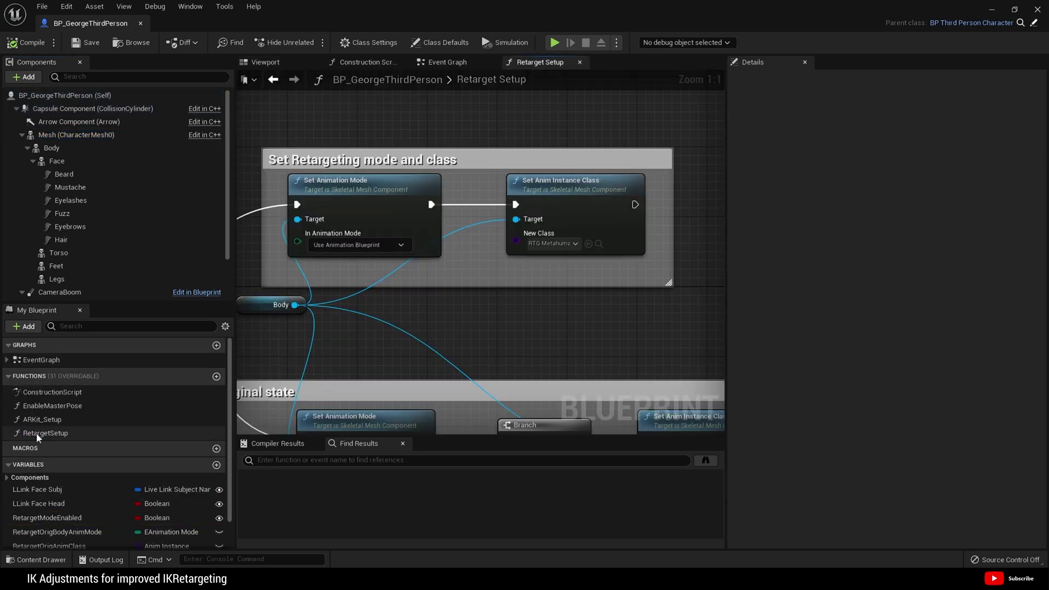
{"action": "scroll", "coordinate": [644, 339], "scroll_direction": "down", "scroll_amount": 5}
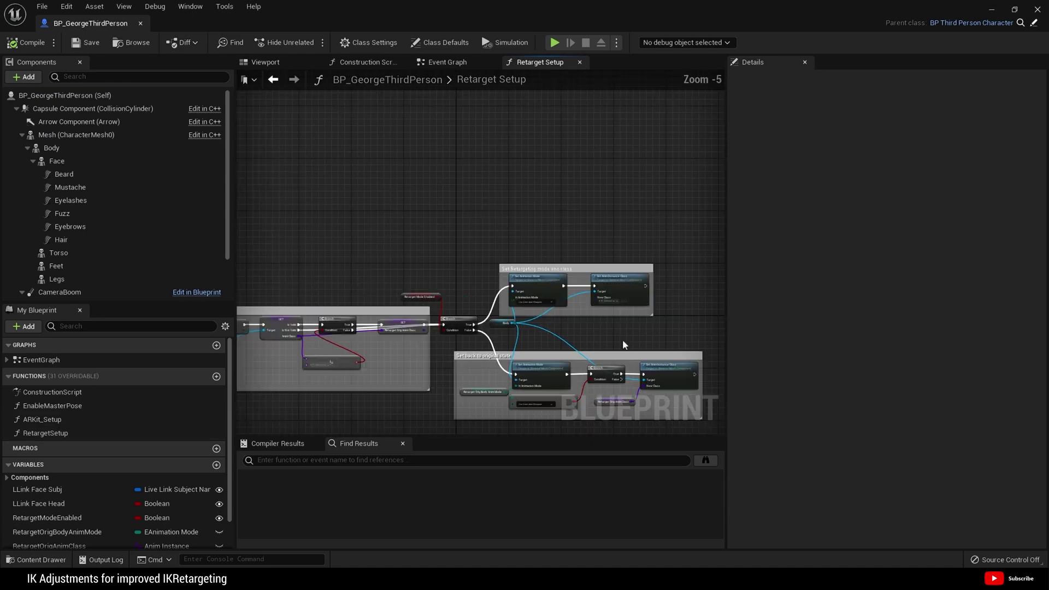
{"action": "scroll", "coordinate": [480, 205], "scroll_direction": "down", "scroll_amount": 2}
{"action": "right_click_drag", "start_coordinate": [530, 164], "coordinate": [484, 185]}
{"action": "scroll", "coordinate": [611, 260], "scroll_direction": "up", "scroll_amount": 6}
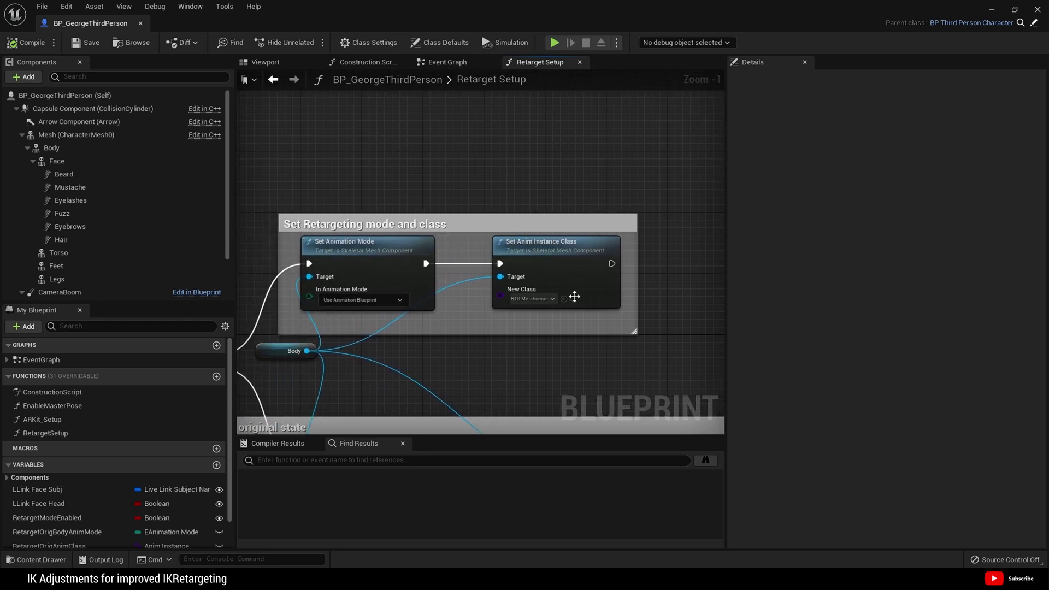
{"action": "scroll", "coordinate": [559, 347], "scroll_direction": "up", "scroll_amount": 1}
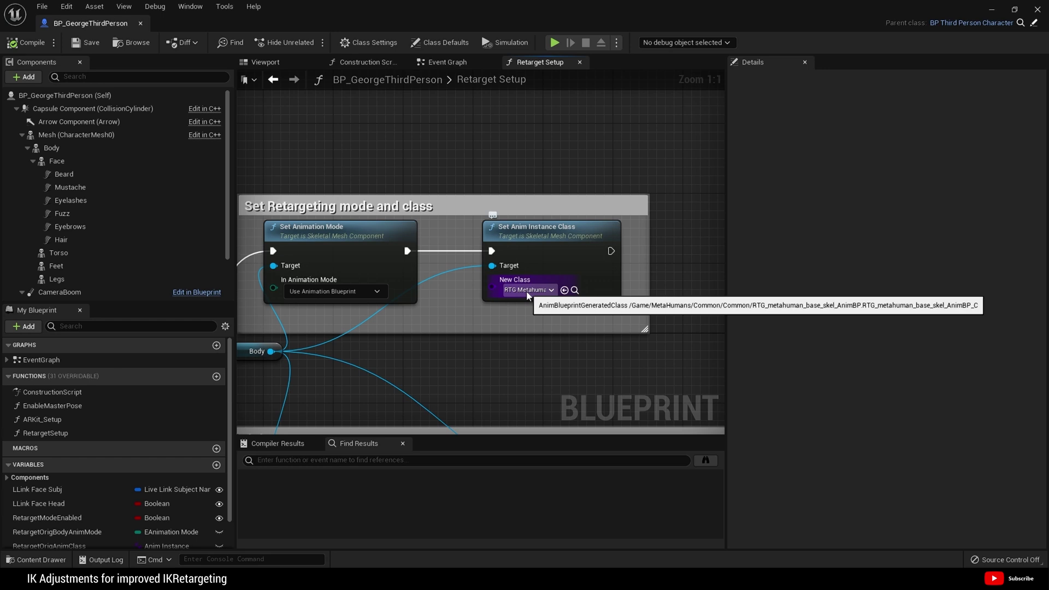
{"action": "left_click", "coordinate": [574, 292]}
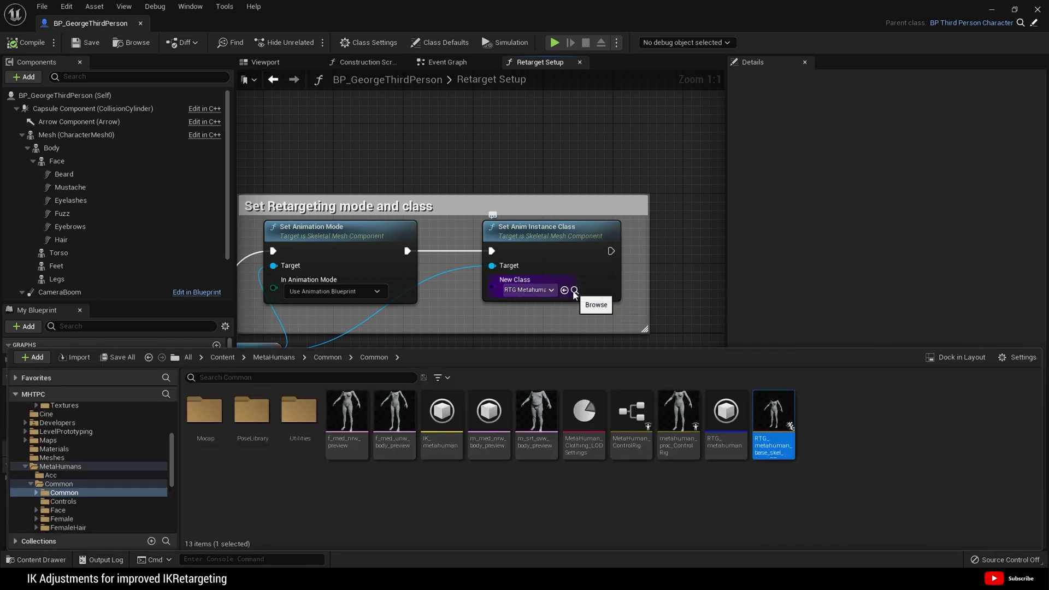
Step: In RTG_metahuman_base_skel_AnimBP, wire Retarget Pose From Mesh to the output and assign RTG_Mannequin
{"action": "double_click", "coordinate": [776, 414]}
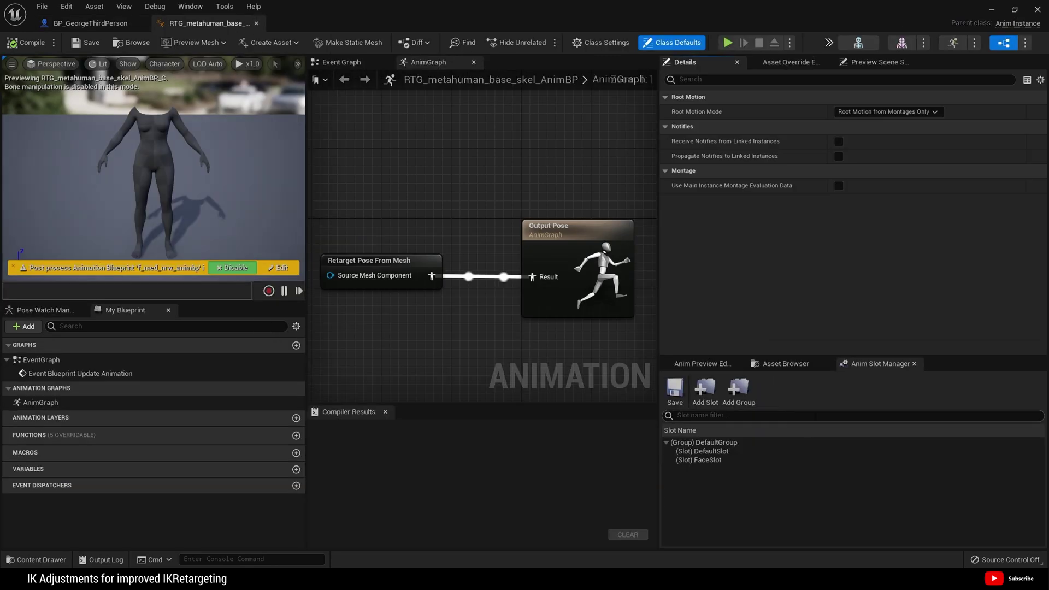
{"action": "left_click", "coordinate": [374, 267]}
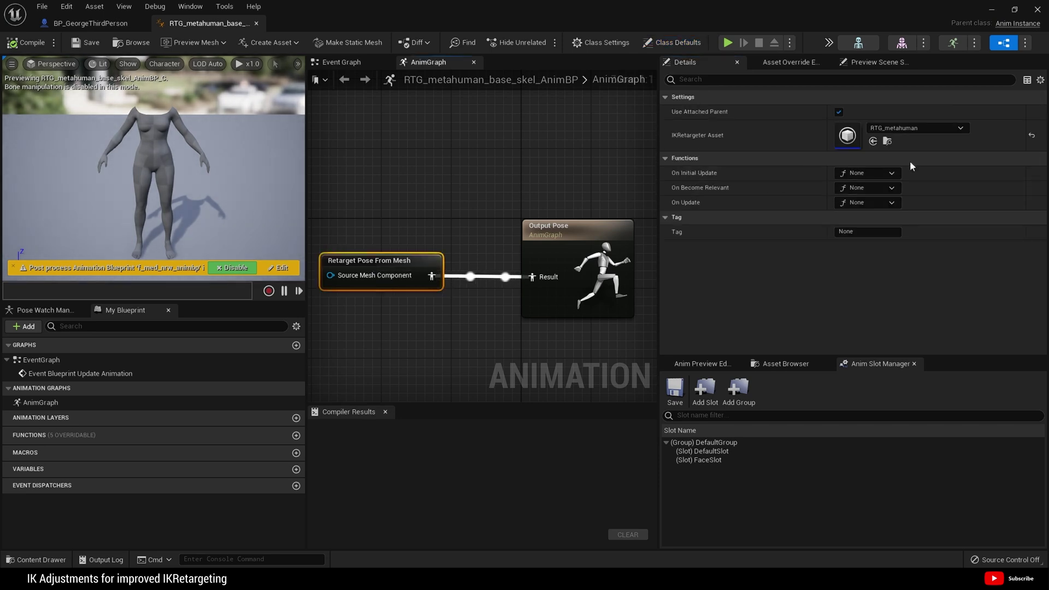
{"action": "left_click_drag", "start_coordinate": [432, 276], "coordinate": [532, 277]}
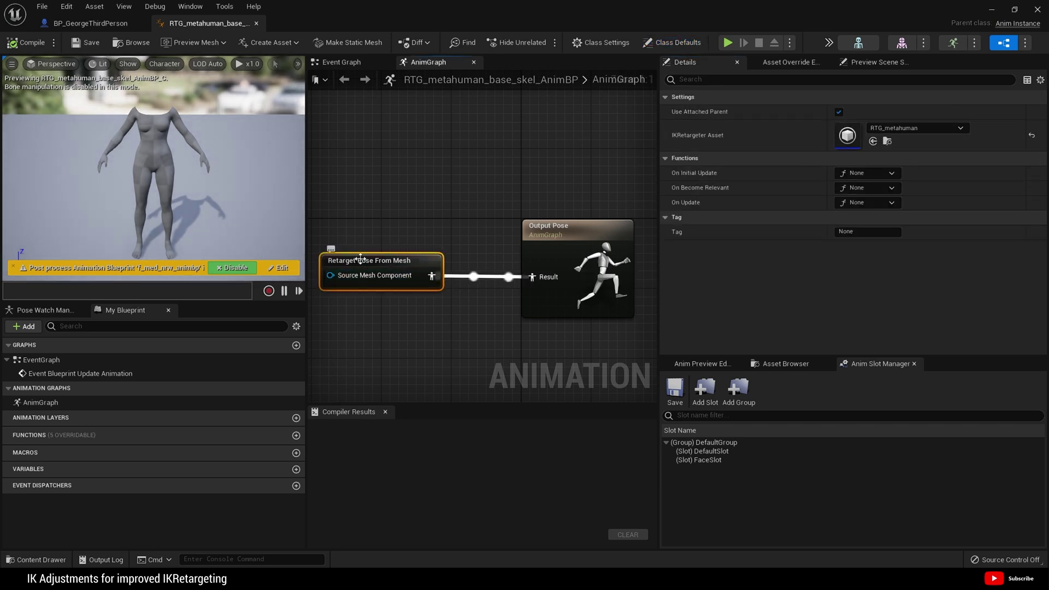
{"action": "left_click", "coordinate": [889, 129]}
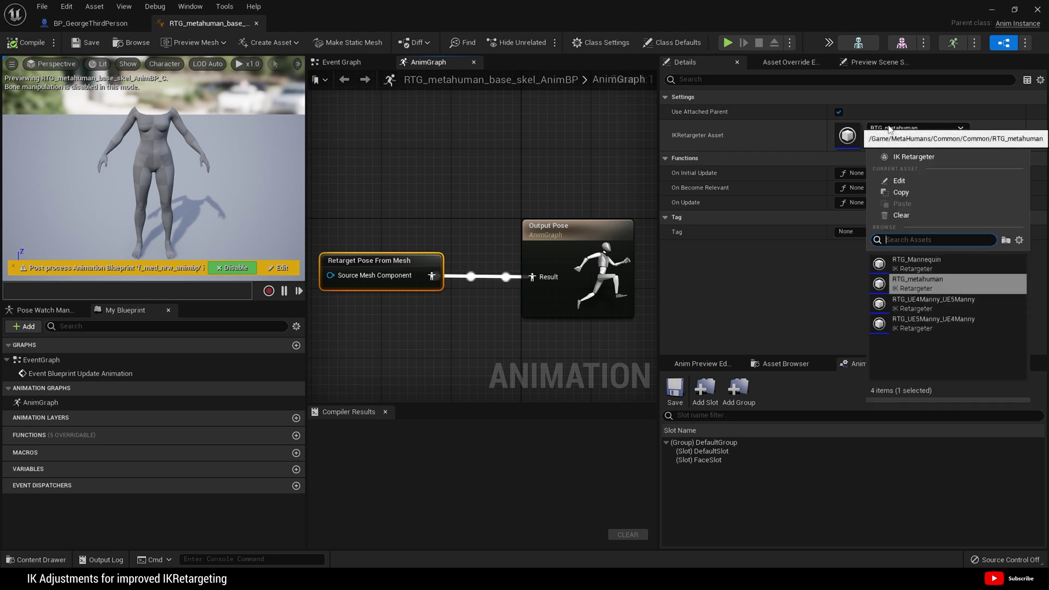
{"action": "left_click", "coordinate": [923, 266]}
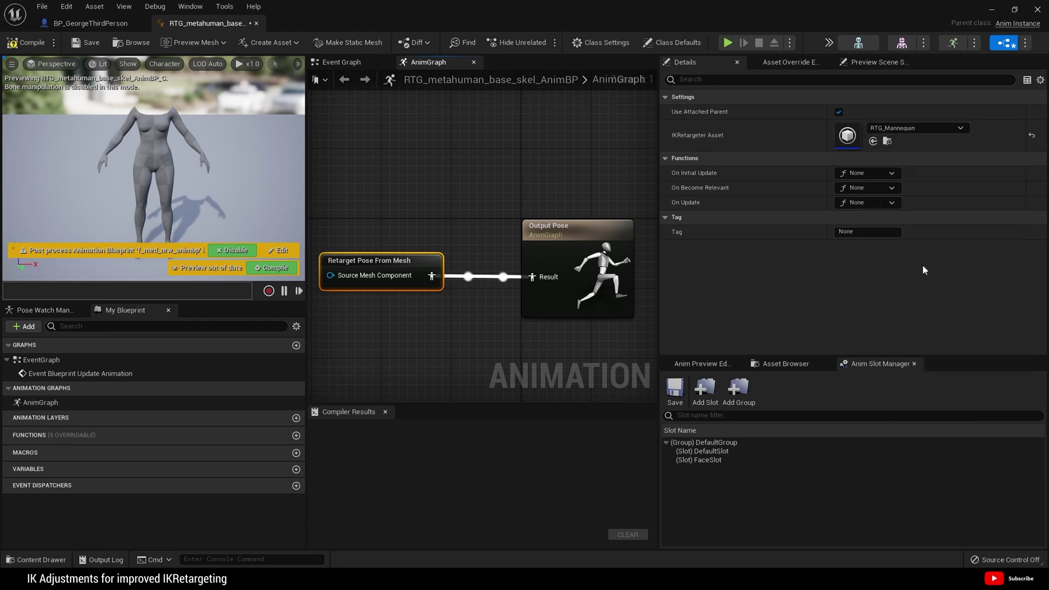
Step: Duplicate the RTG_Mannequin retargeter and name the copy RTG_Mannequinv2
{"action": "left_click", "coordinate": [888, 142]}
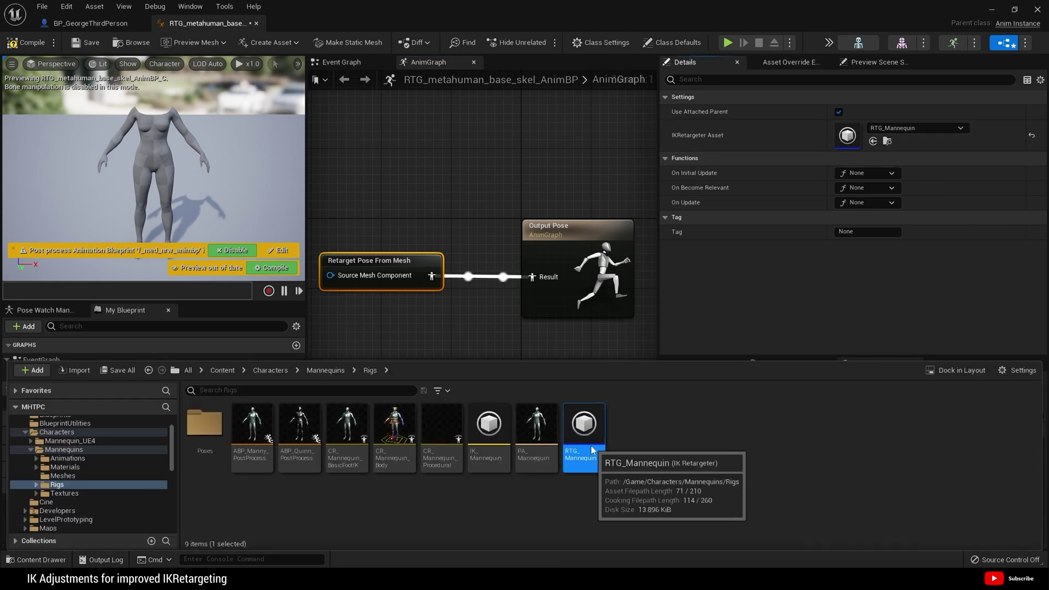
{"action": "right_click", "coordinate": [590, 443]}
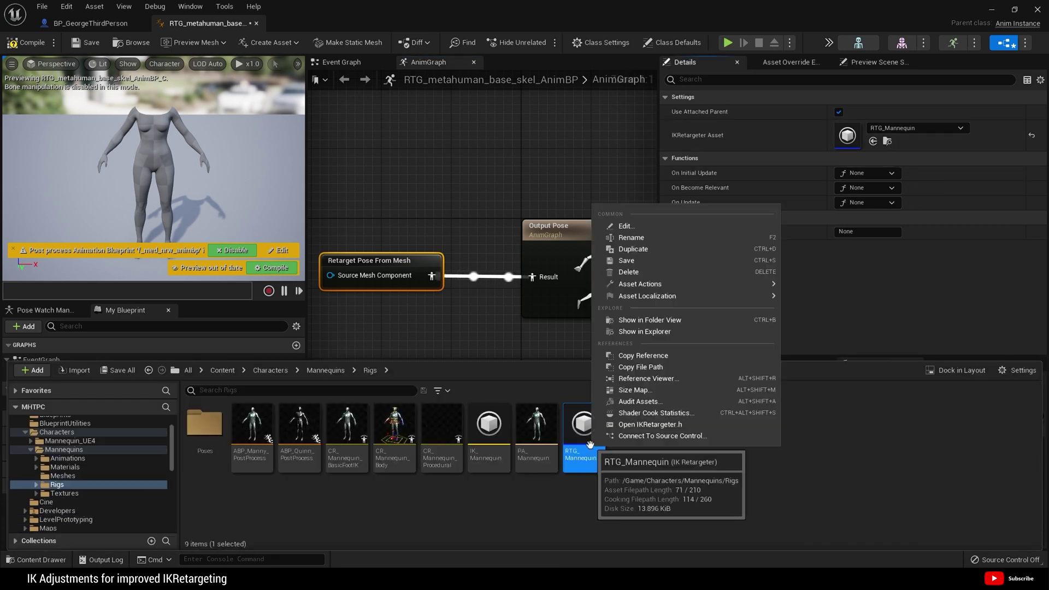
{"action": "left_click", "coordinate": [660, 250]}
{"action": "key", "text": "BackSpace"}
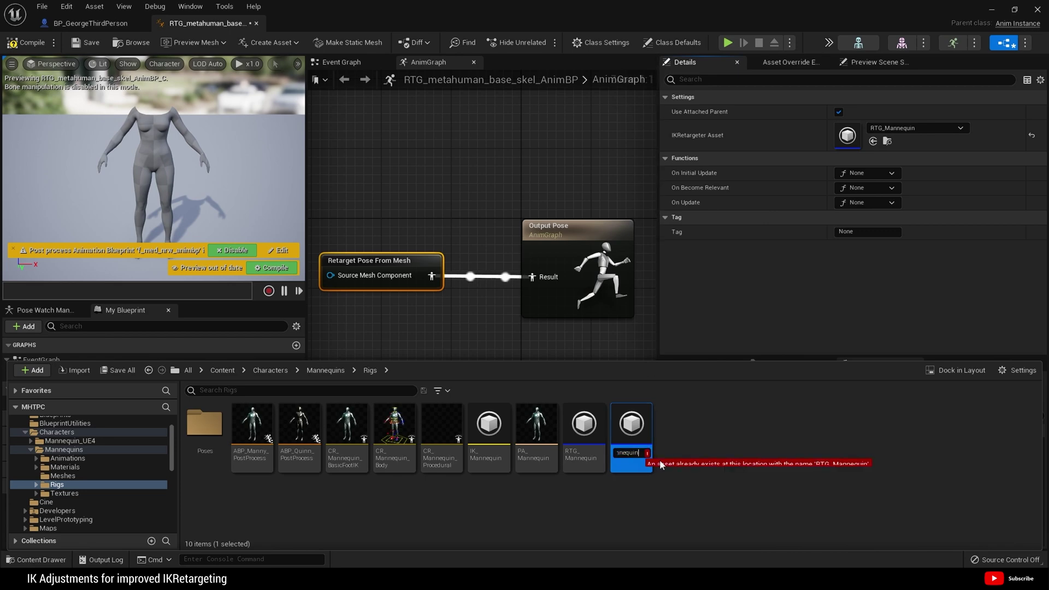
{"action": "type", "text": "v2"}
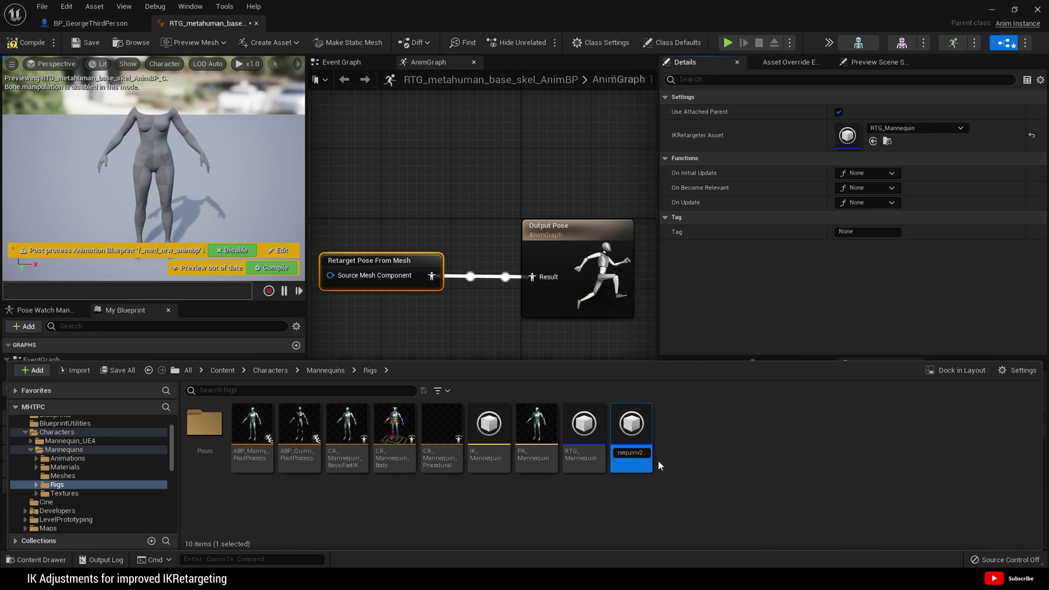
{"action": "key", "text": "Return"}
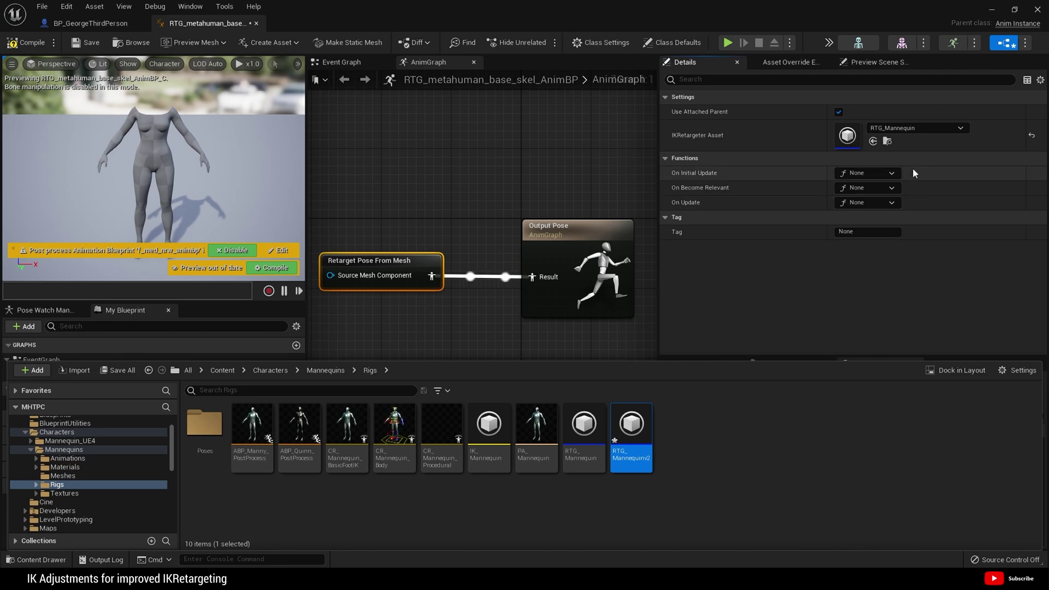
Step: Assign RTG_Mannequinv2 to the Retarget Pose From Mesh node, then compile and save
{"action": "left_click", "coordinate": [875, 141]}
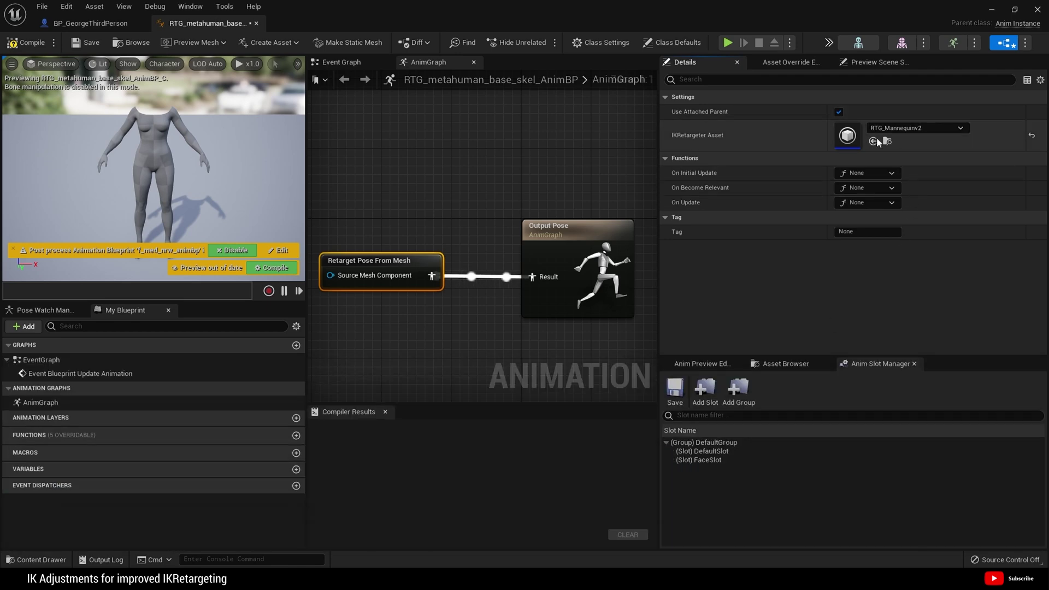
{"action": "left_click", "coordinate": [27, 42]}
{"action": "left_click", "coordinate": [87, 44]}
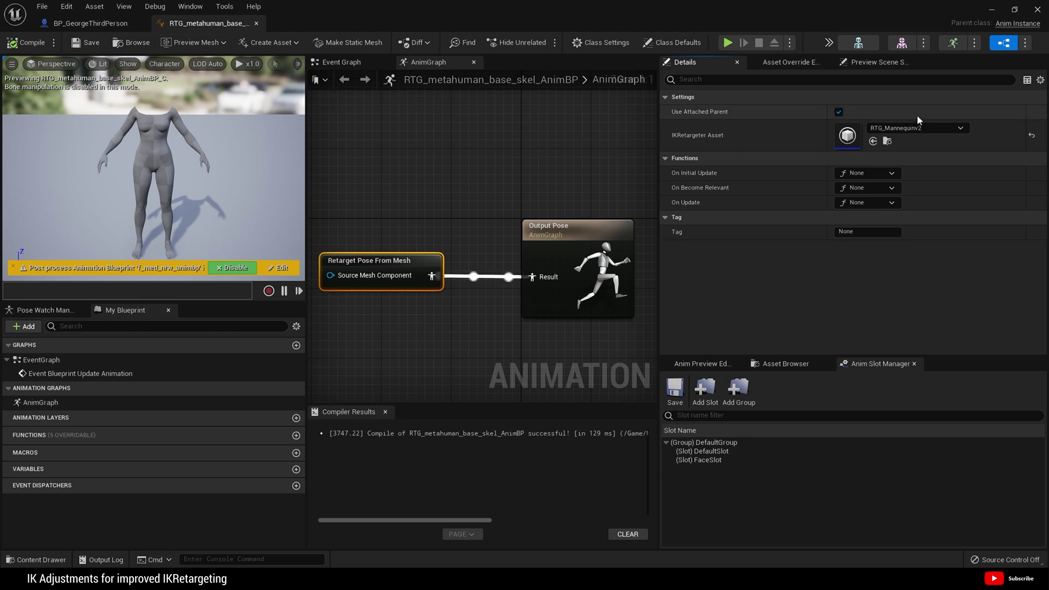
Step: In RTG_Mannequinv2, set IK_metahuman as target IK Rig with the f_med_nrw_preview mesh
{"action": "double_click", "coordinate": [848, 135]}
{"action": "left_click", "coordinate": [786, 131]}
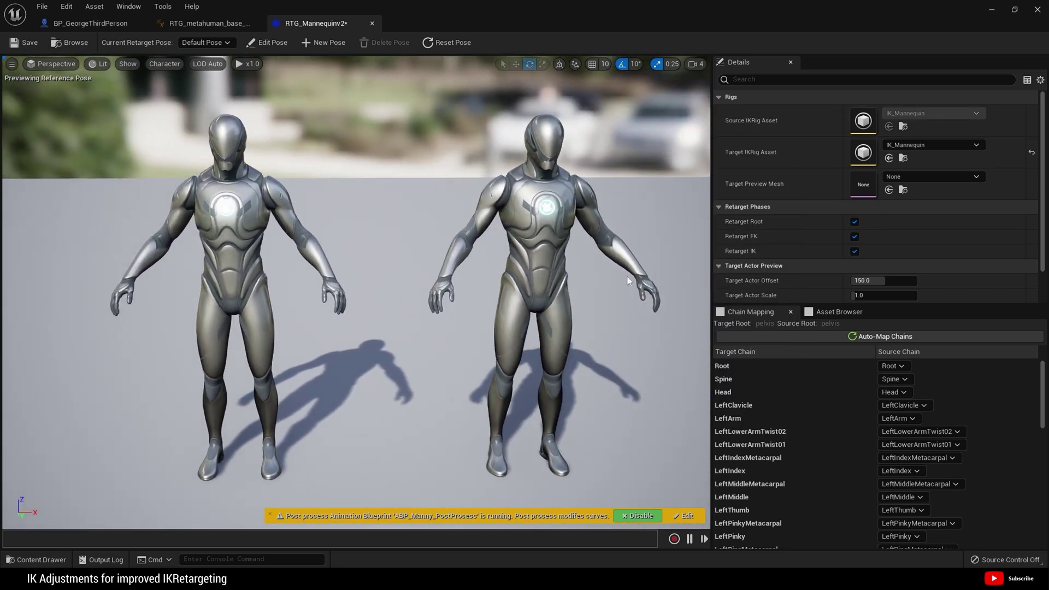
{"action": "left_click", "coordinate": [917, 143]}
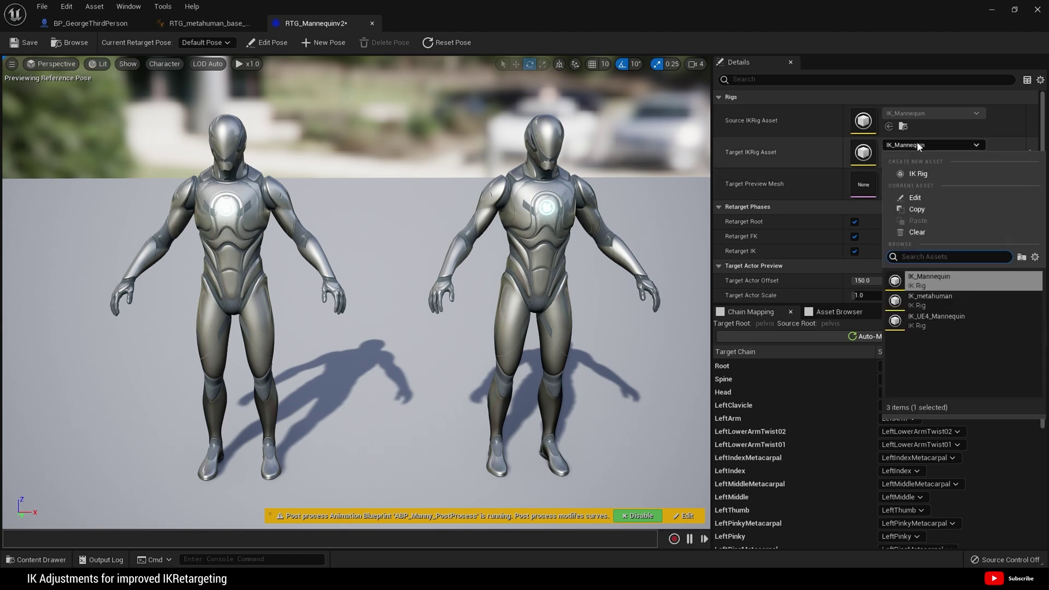
{"action": "left_click", "coordinate": [933, 297]}
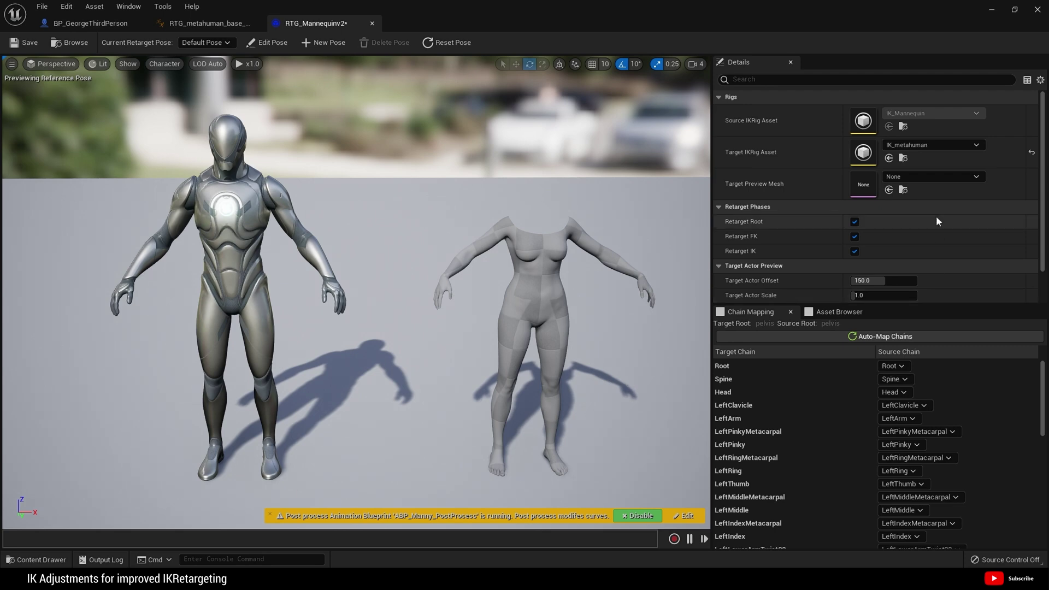
{"action": "left_click", "coordinate": [923, 179]}
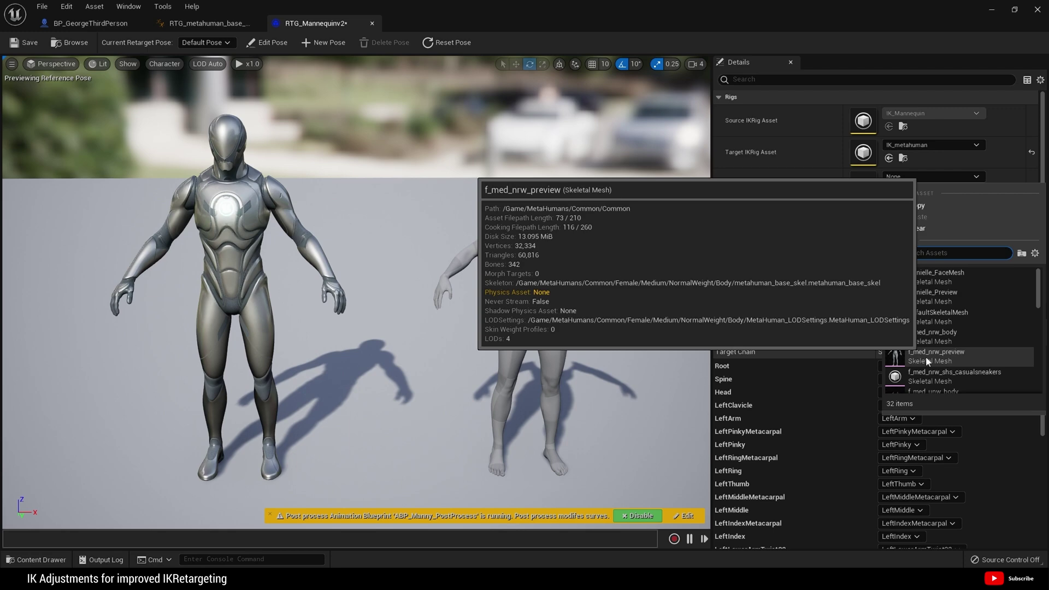
{"action": "left_click", "coordinate": [926, 356]}
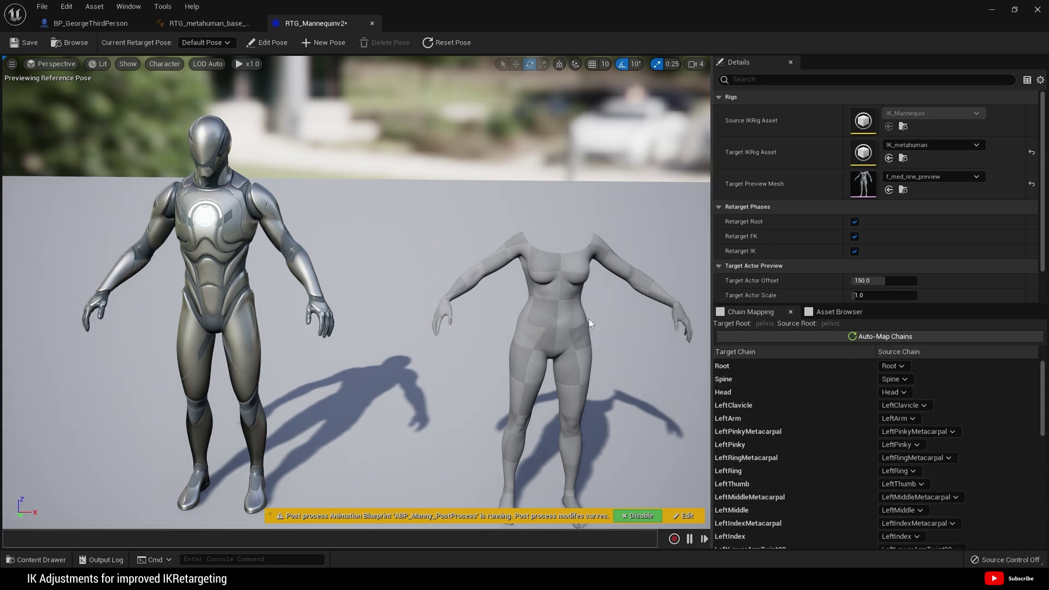
{"action": "scroll", "coordinate": [357, 285], "scroll_direction": "down", "scroll_amount": 3}
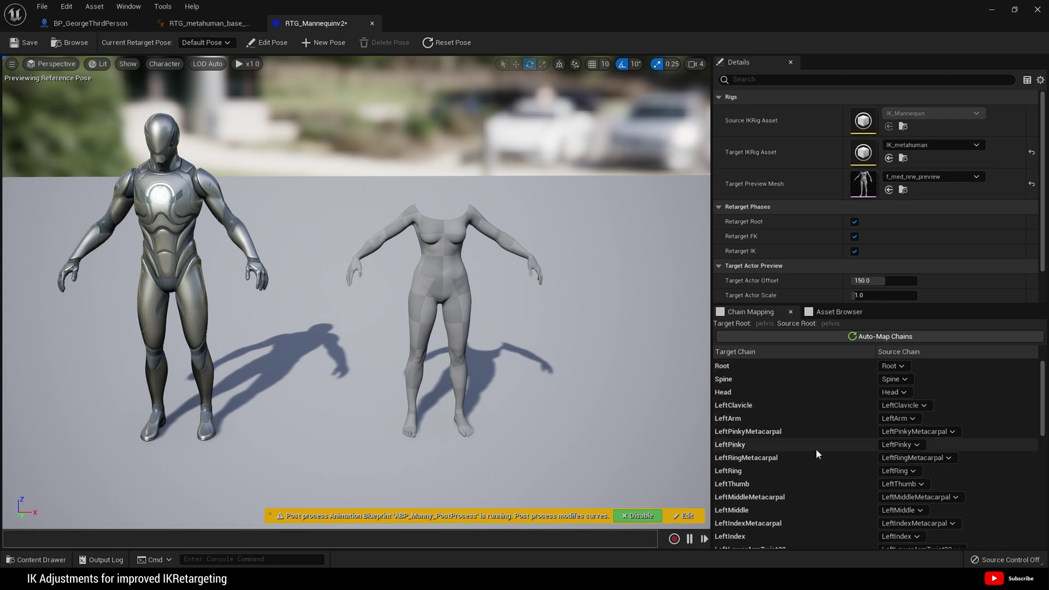
Step: Lower the LeftArm chain's IK Blend to Source from 1.0 to about 0.112
{"action": "left_click", "coordinate": [740, 418]}
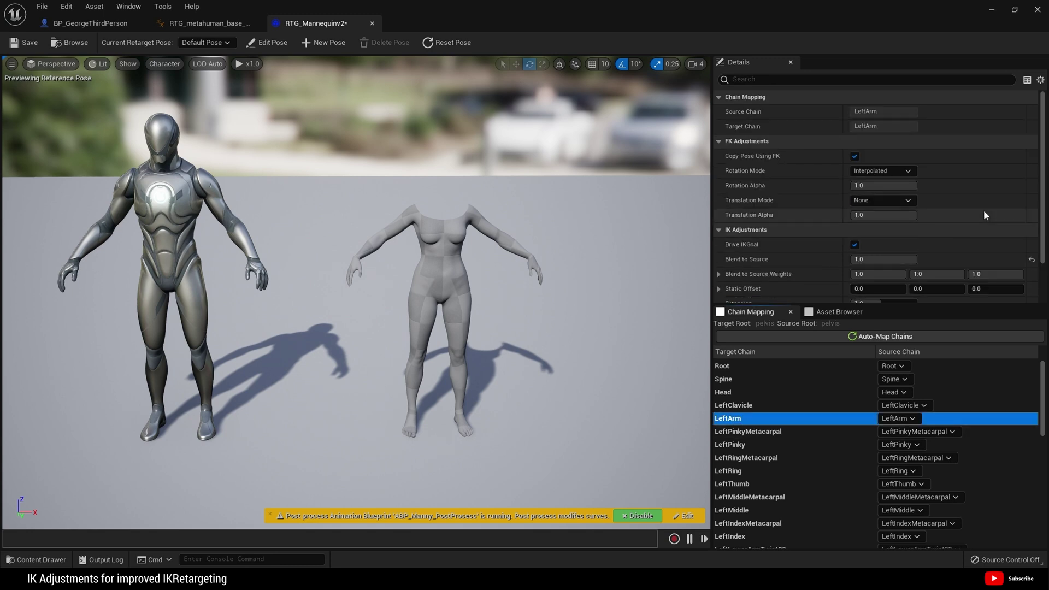
{"action": "scroll", "coordinate": [980, 209], "scroll_direction": "down", "scroll_amount": 3}
{"action": "scroll", "coordinate": [979, 209], "scroll_direction": "up", "scroll_amount": 3}
{"action": "scroll", "coordinate": [980, 215], "scroll_direction": "down", "scroll_amount": 2}
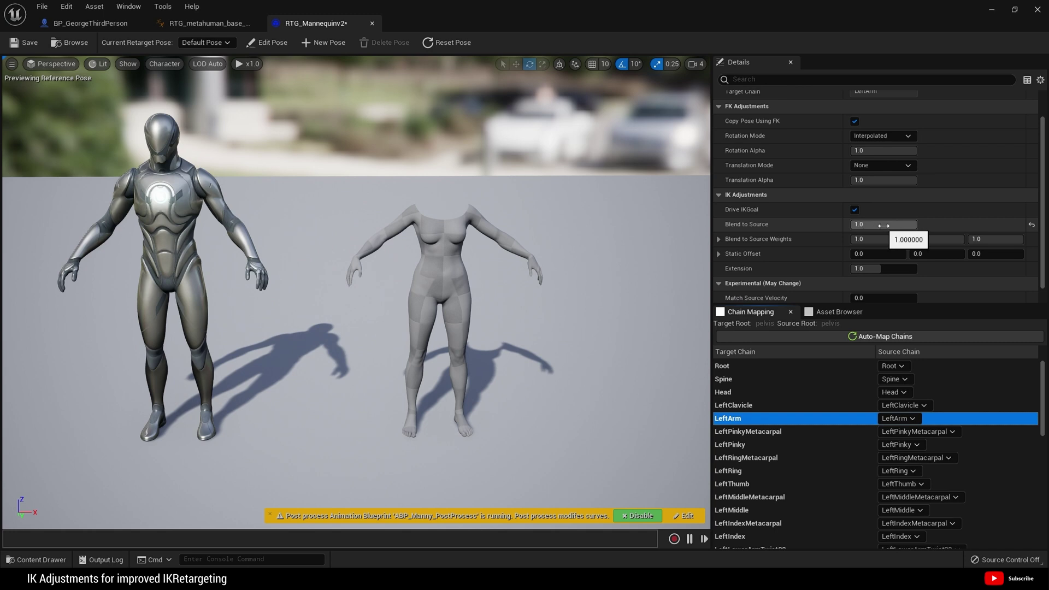
{"action": "left_click_drag", "start_coordinate": [893, 224], "coordinate": [916, 224]}
{"action": "mouse_move", "coordinate": [767, 228]}
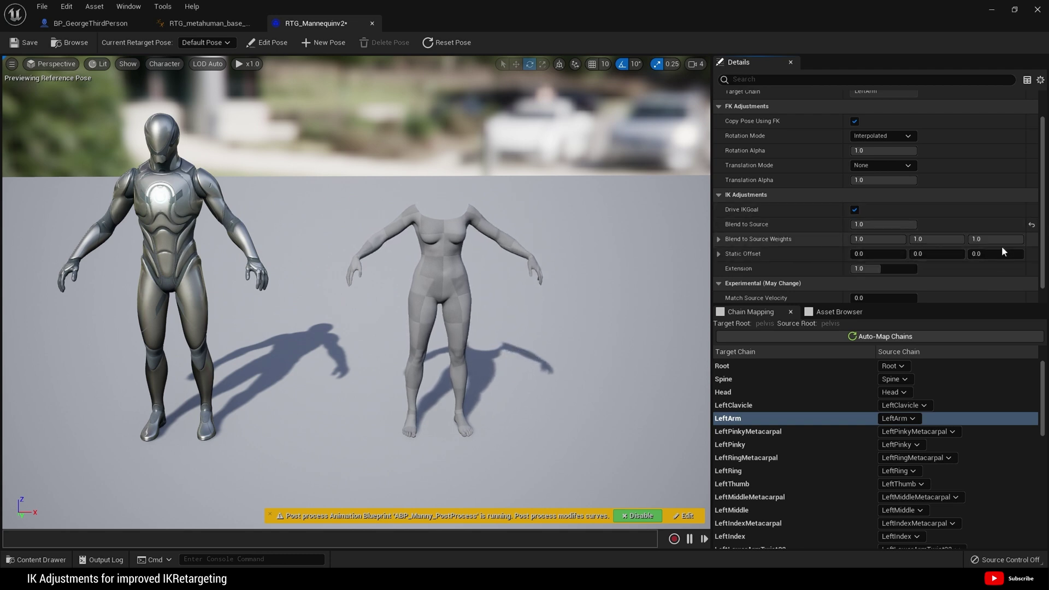
{"action": "left_click_drag", "start_coordinate": [996, 239], "coordinate": [937, 245]}
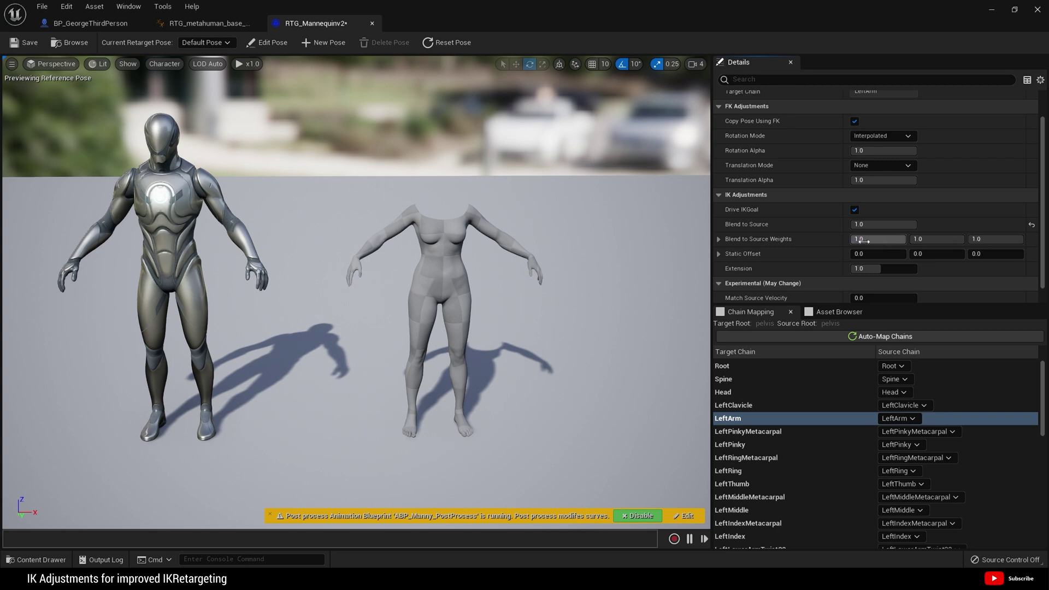
{"action": "mouse_move", "coordinate": [858, 239]}
{"action": "left_mouse_down"}
{"action": "mouse_move", "coordinate": [837, 240]}
{"action": "mouse_move", "coordinate": [859, 240]}
{"action": "left_mouse_up"}
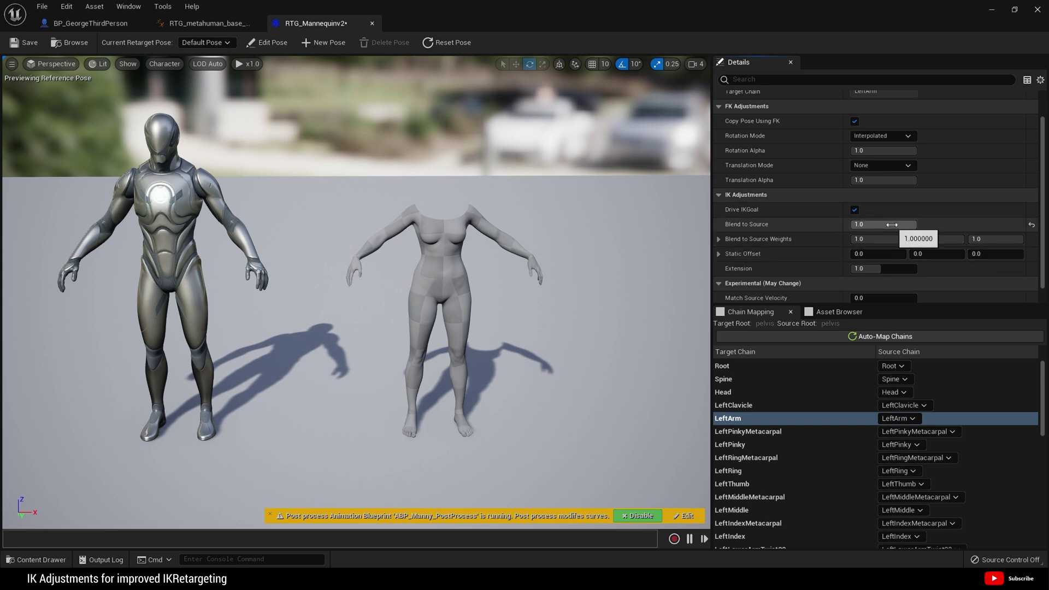
{"action": "left_click_drag", "start_coordinate": [892, 225], "coordinate": [866, 224]}
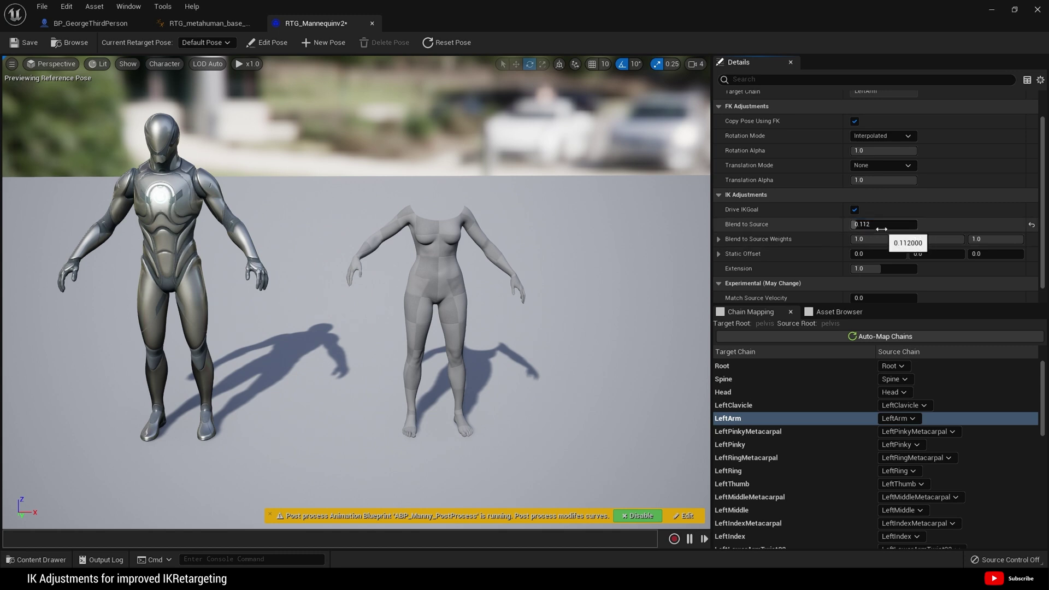
Step: Set the RightArm chain's Blend to Source to 0.112 to match the left arm
{"action": "scroll", "coordinate": [770, 444], "scroll_direction": "down", "scroll_amount": 5}
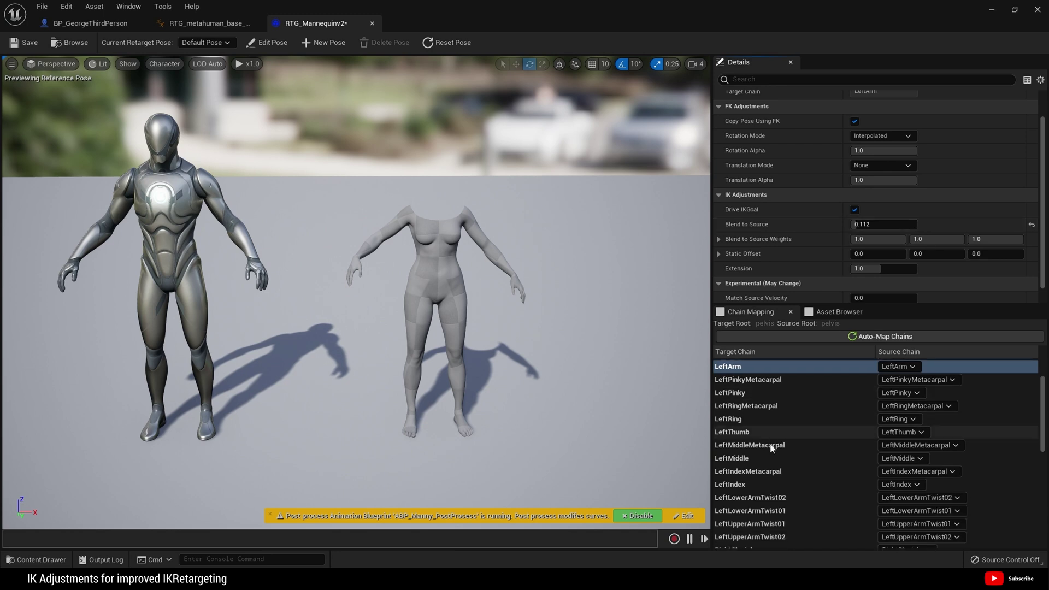
{"action": "left_click", "coordinate": [757, 475]}
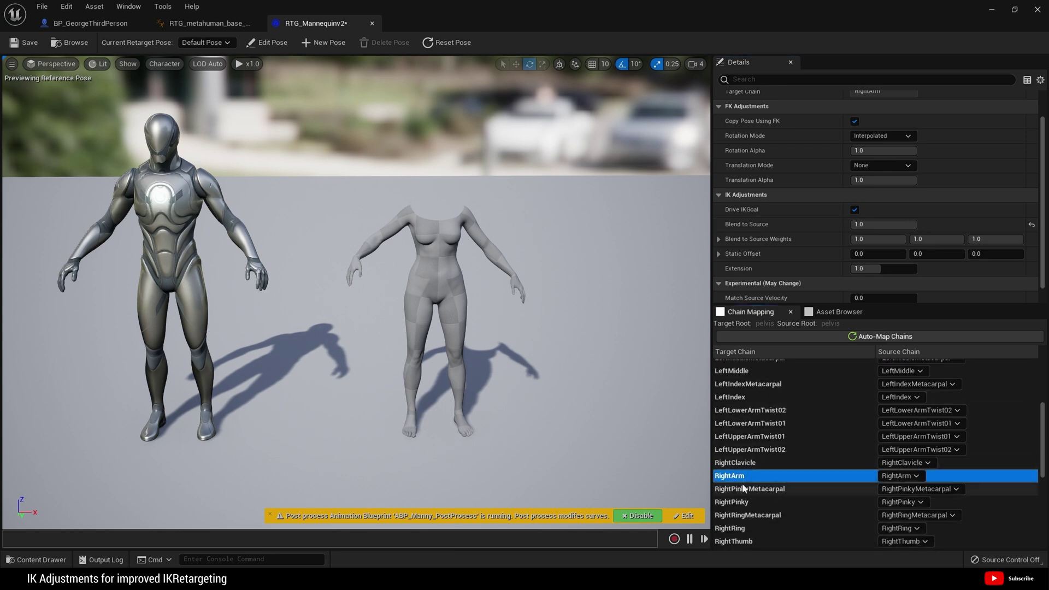
{"action": "left_click_drag", "start_coordinate": [891, 225], "coordinate": [891, 224]}
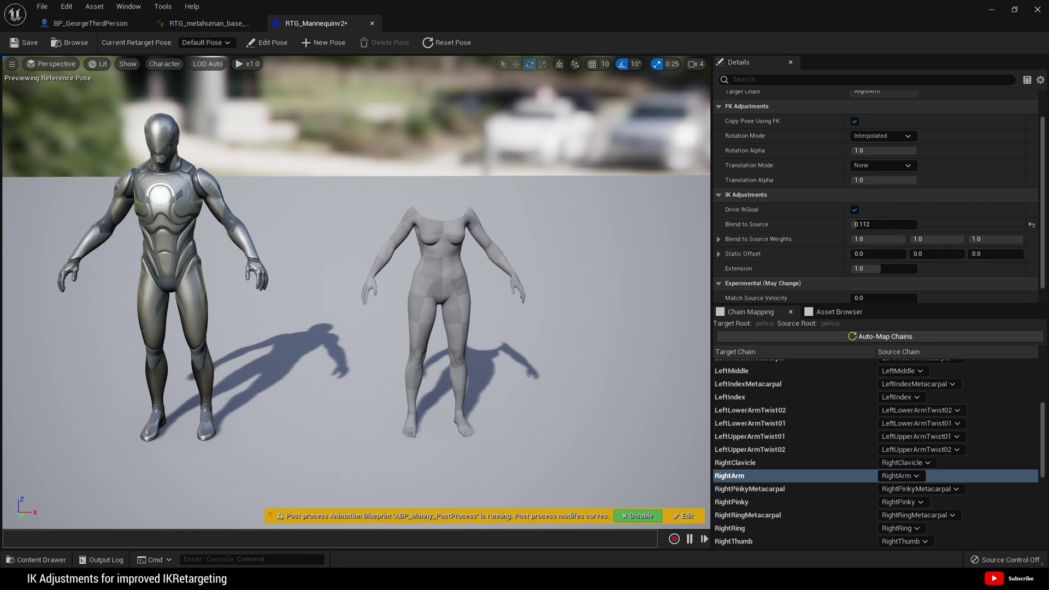
{"action": "left_click_drag", "start_coordinate": [550, 297], "coordinate": [550, 323]}
{"action": "middle_click_drag", "start_coordinate": [550, 323], "coordinate": [605, 323]}
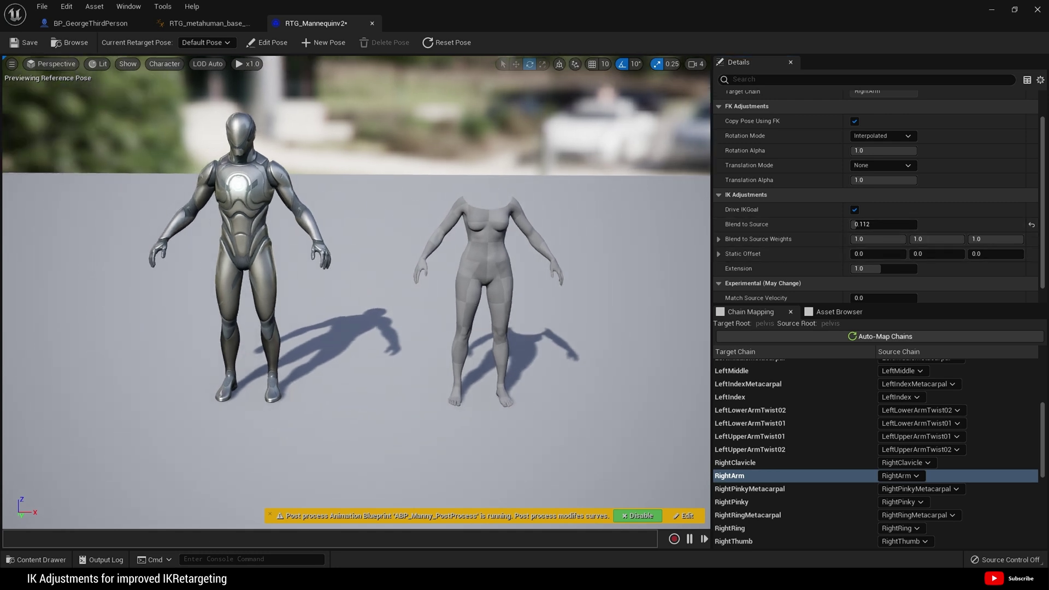
{"action": "middle_click_drag", "start_coordinate": [550, 300], "coordinate": [552, 299]}
{"action": "scroll", "coordinate": [773, 455], "scroll_direction": "down", "scroll_amount": 4}
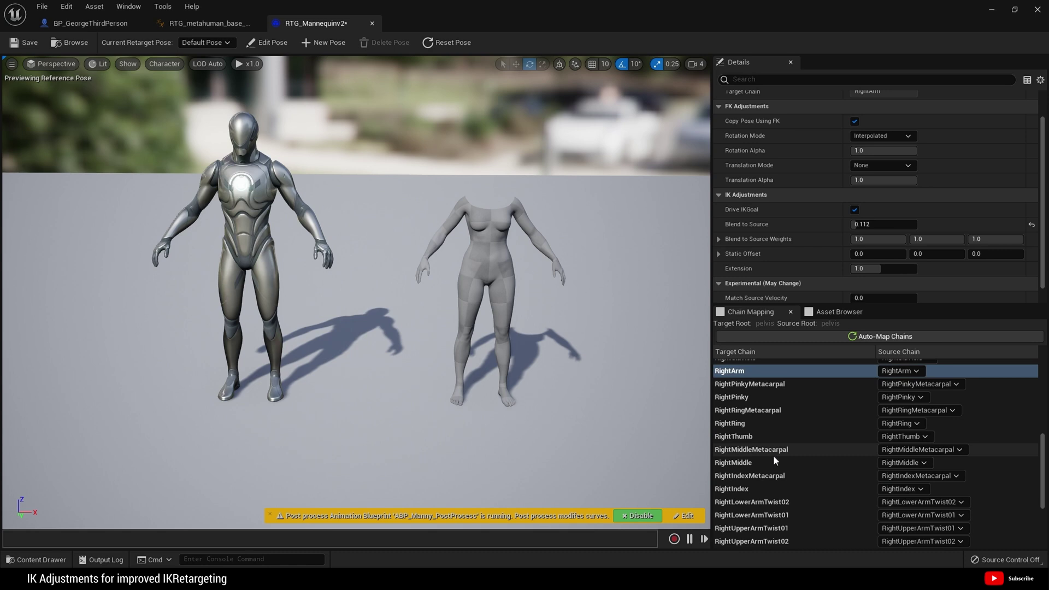
{"action": "scroll", "coordinate": [773, 456], "scroll_direction": "up", "scroll_amount": 6}
{"action": "scroll", "coordinate": [773, 457], "scroll_direction": "up", "scroll_amount": 2}
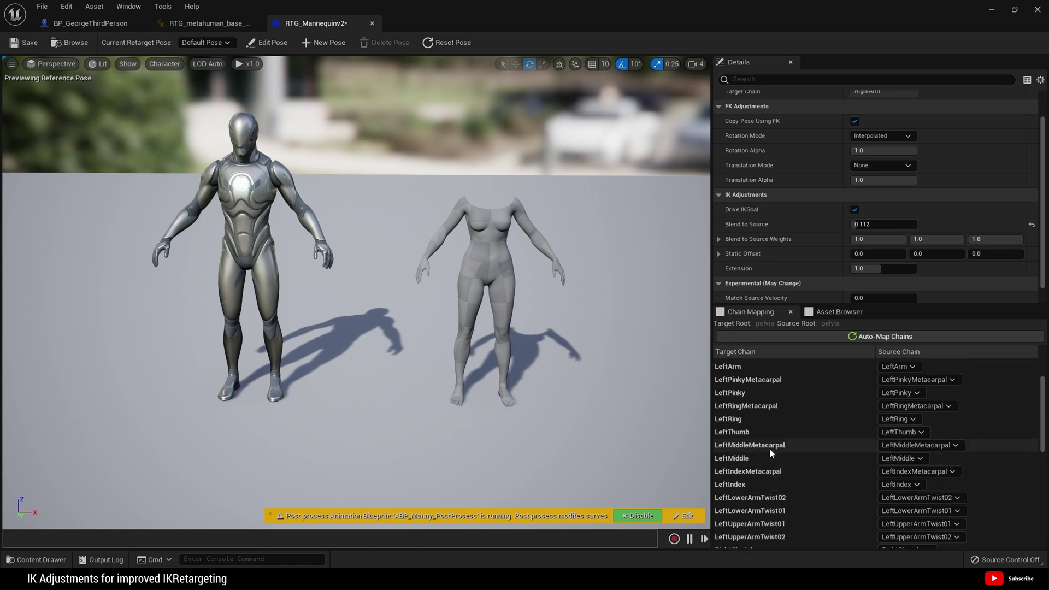
{"action": "scroll", "coordinate": [771, 454], "scroll_direction": "down", "scroll_amount": 10}
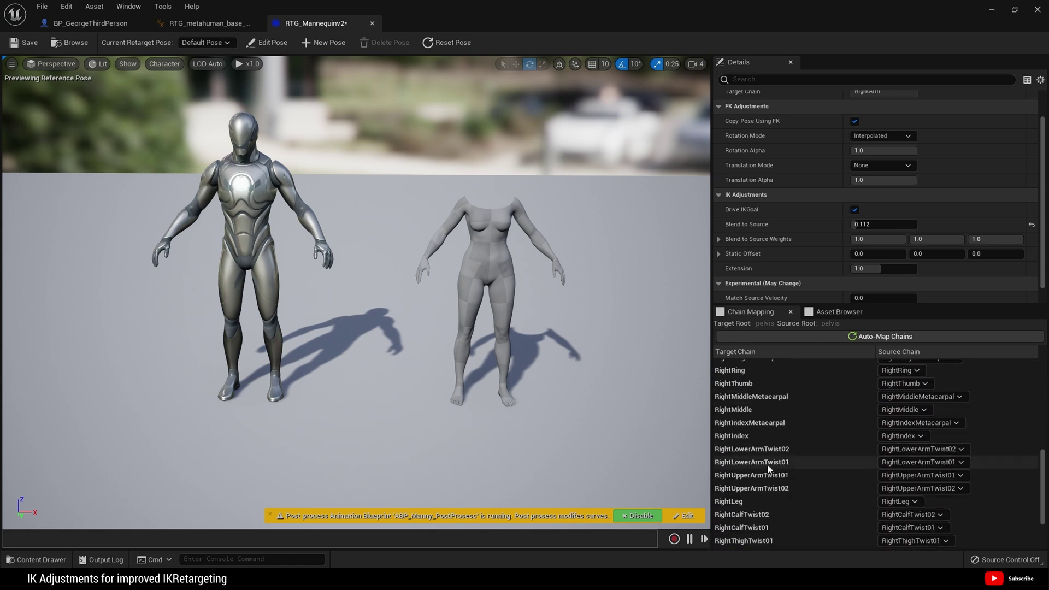
{"action": "scroll", "coordinate": [768, 464], "scroll_direction": "down", "scroll_amount": 2}
Step: Try RightLeg Blend to Source and Static Offset Z values, then reset Offset Z to 0
{"action": "left_click", "coordinate": [743, 425]}
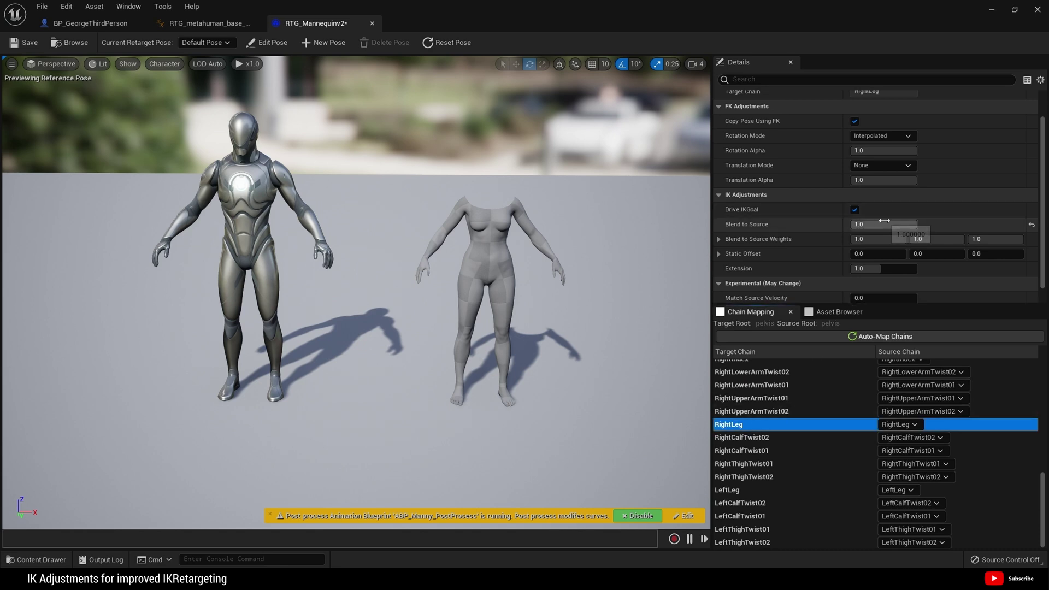
{"action": "mouse_move", "coordinate": [885, 220]}
{"action": "left_mouse_down"}
{"action": "mouse_move", "coordinate": [871, 221]}
{"action": "mouse_move", "coordinate": [884, 220]}
{"action": "left_mouse_up"}
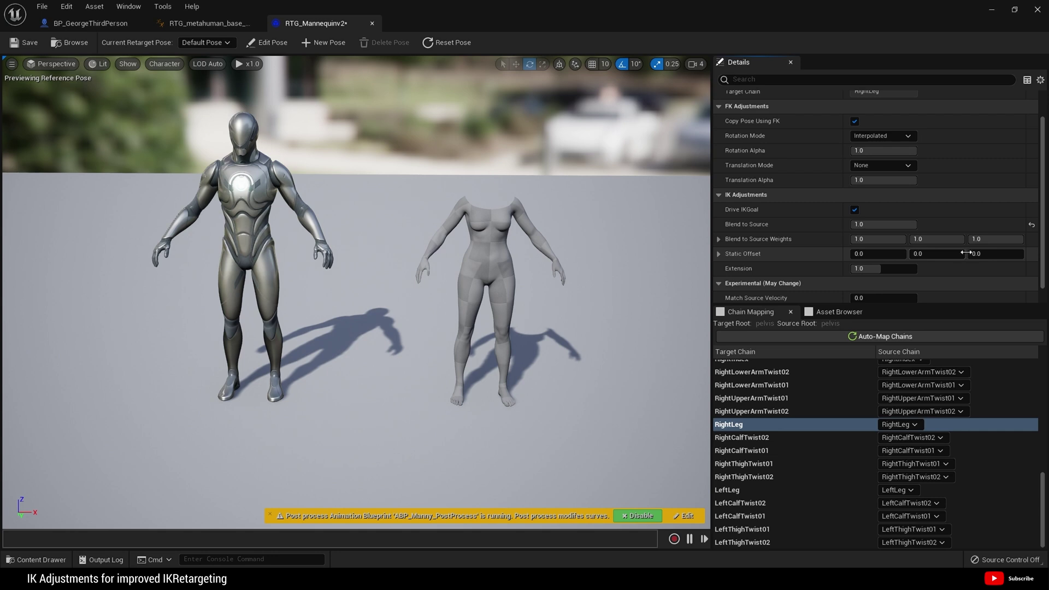
{"action": "left_click_drag", "start_coordinate": [972, 256], "coordinate": [984, 256]}
{"action": "left_click", "coordinate": [1032, 255]}
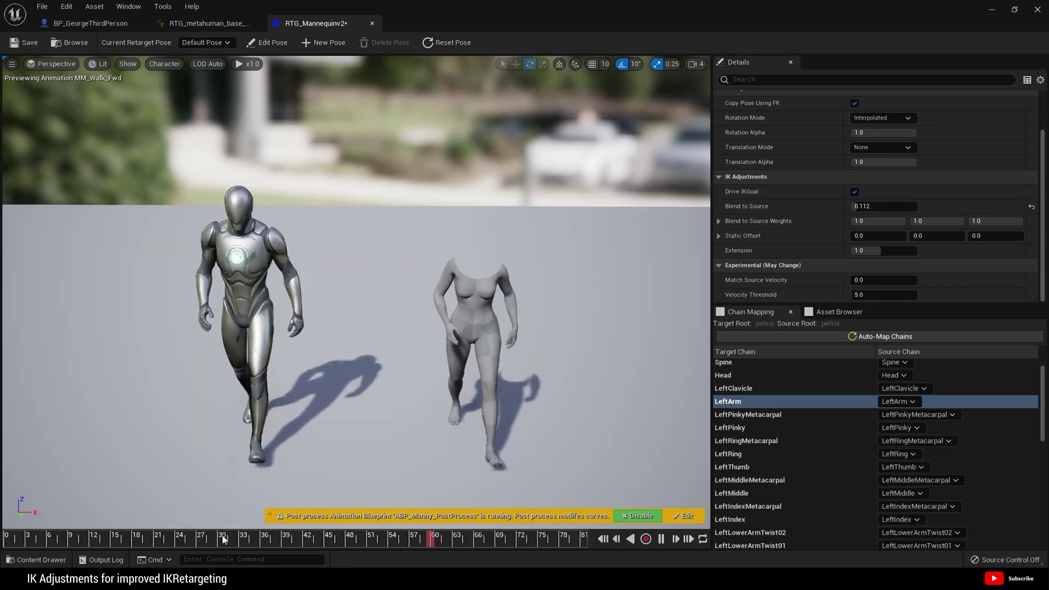
Step: Pause the walk near frame 27 and test the RightArm blend weights, leaving them at 1.0
{"action": "mouse_move", "coordinate": [222, 534]}
{"action": "left_mouse_down"}
{"action": "mouse_move", "coordinate": [180, 539]}
{"action": "mouse_move", "coordinate": [203, 539]}
{"action": "left_mouse_up"}
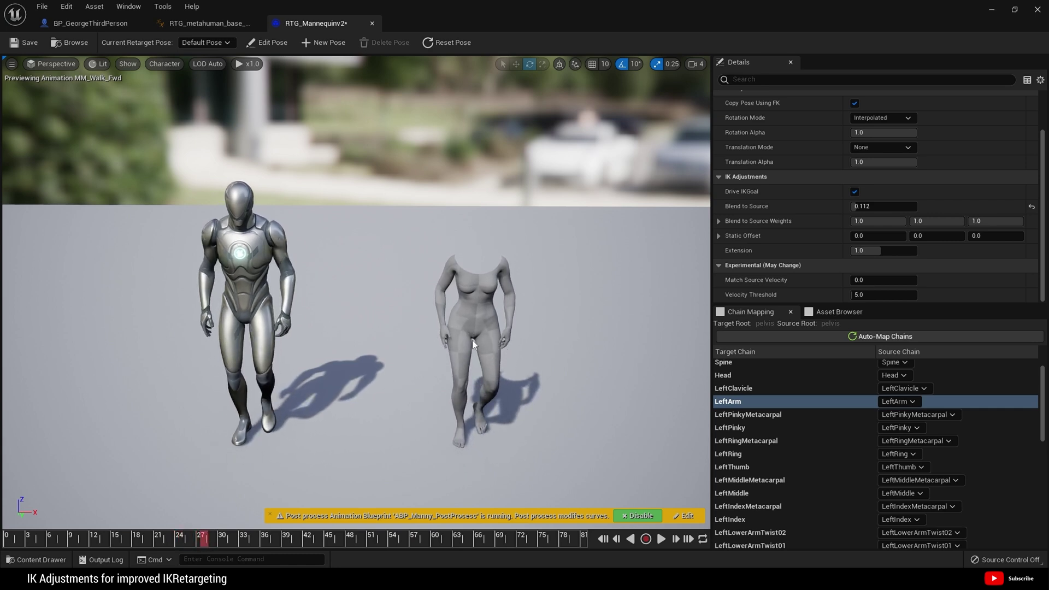
{"action": "mouse_move", "coordinate": [199, 544]}
{"action": "left_mouse_down"}
{"action": "mouse_move", "coordinate": [188, 545]}
{"action": "mouse_move", "coordinate": [211, 544]}
{"action": "mouse_move", "coordinate": [199, 543]}
{"action": "left_mouse_up"}
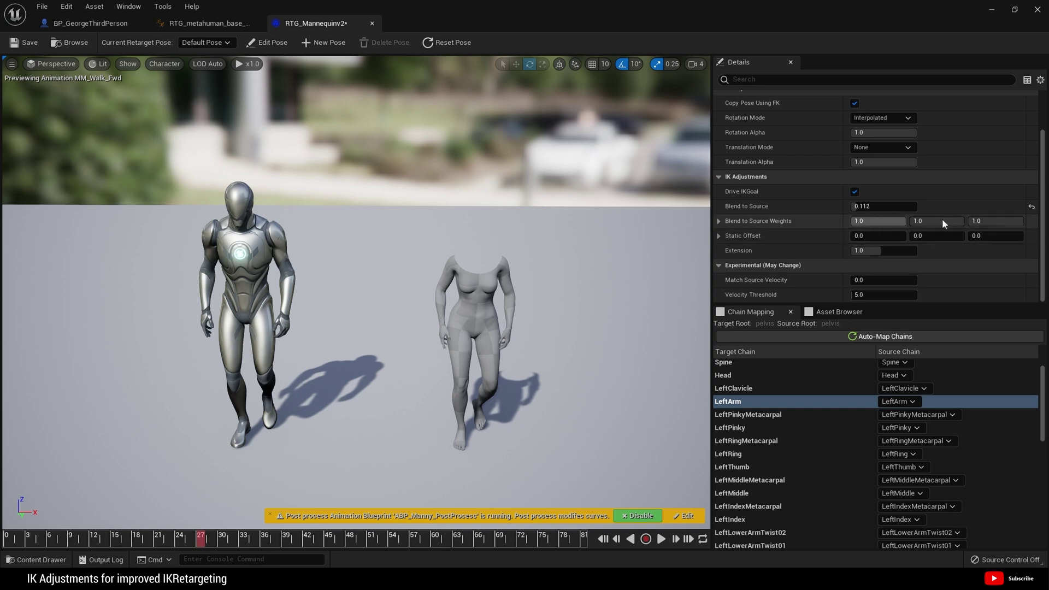
{"action": "left_click", "coordinate": [1000, 219]}
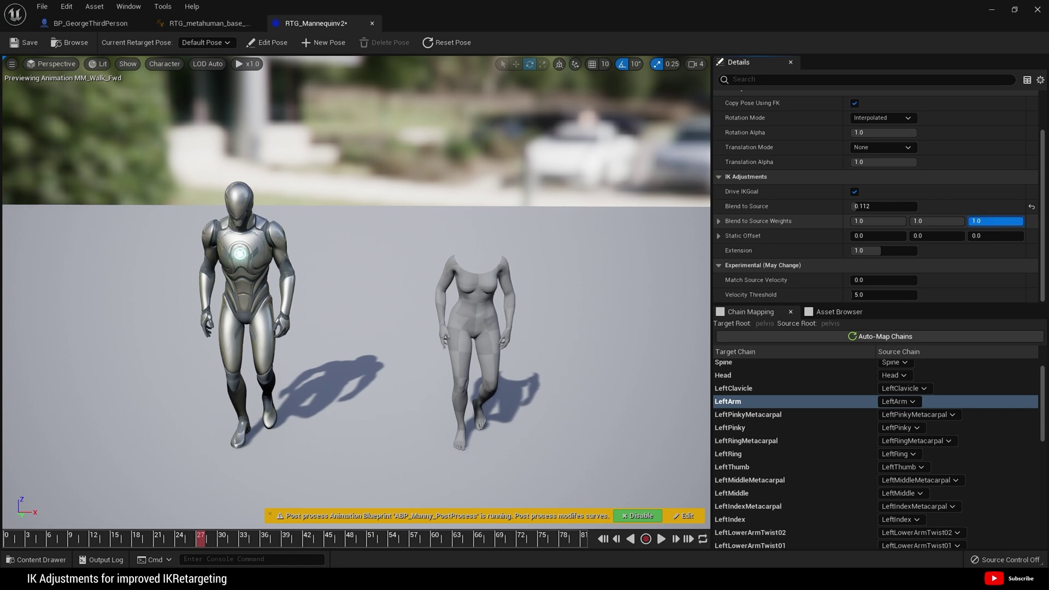
{"action": "scroll", "coordinate": [839, 452], "scroll_direction": "up", "scroll_amount": 1}
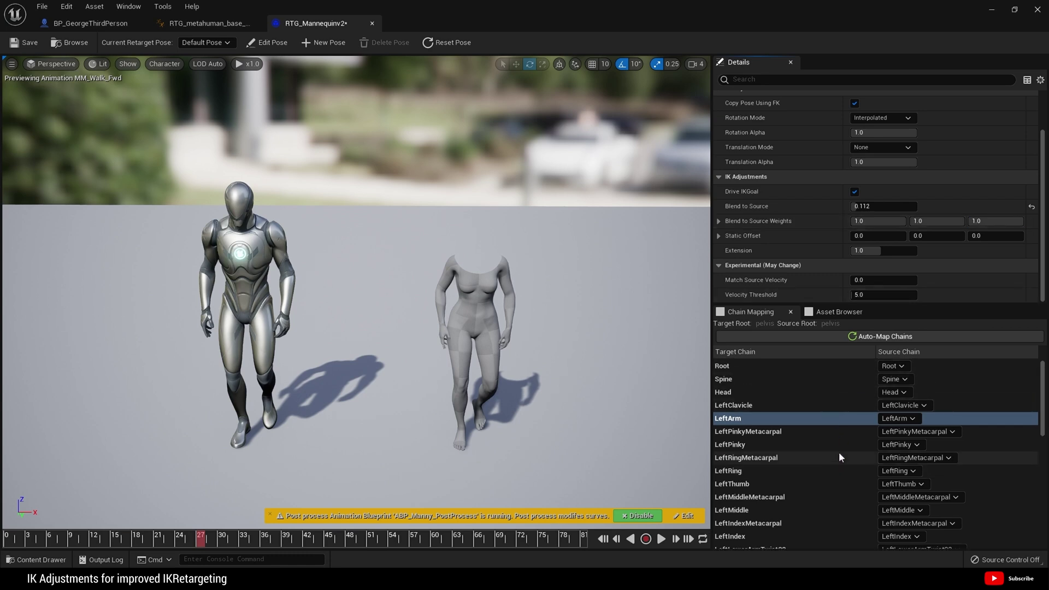
{"action": "scroll", "coordinate": [838, 452], "scroll_direction": "down", "scroll_amount": 5}
{"action": "left_click", "coordinate": [732, 495]}
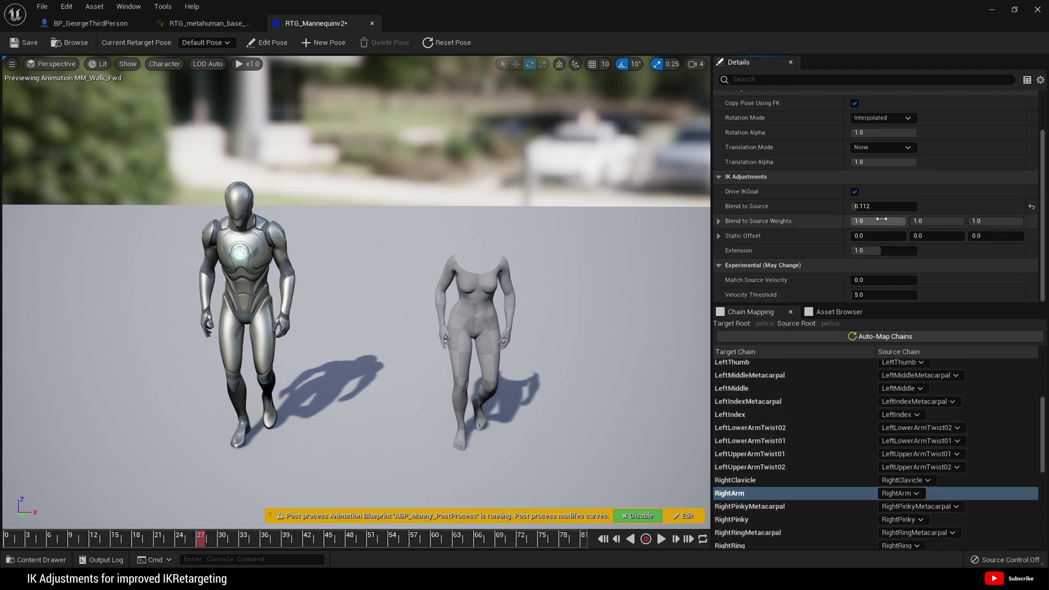
{"action": "mouse_move", "coordinate": [882, 219]}
{"action": "left_mouse_down"}
{"action": "mouse_move", "coordinate": [852, 219]}
{"action": "mouse_move", "coordinate": [881, 219]}
{"action": "left_mouse_up"}
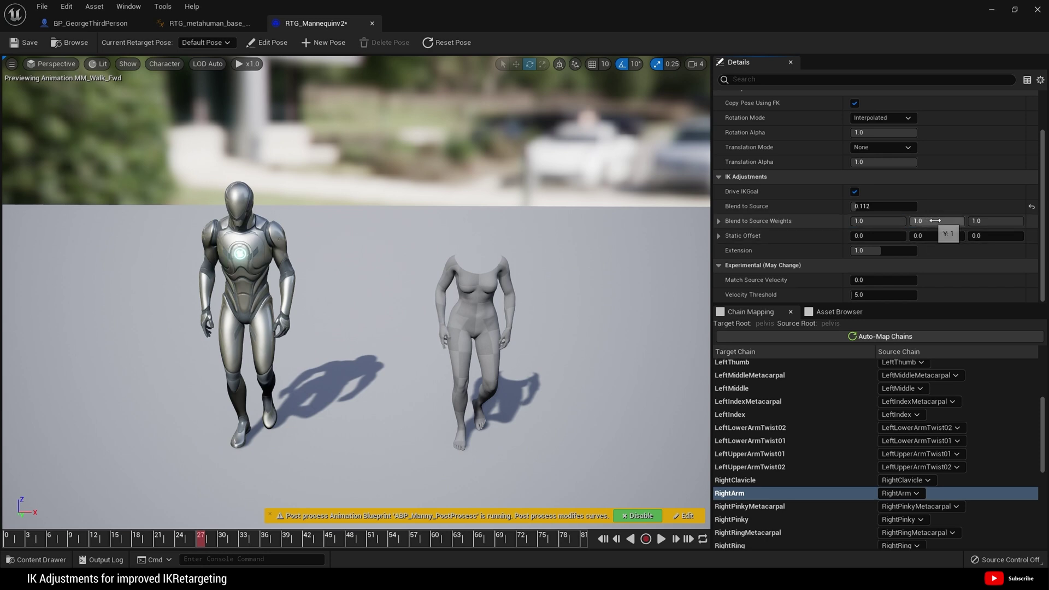
{"action": "left_click", "coordinate": [935, 220]}
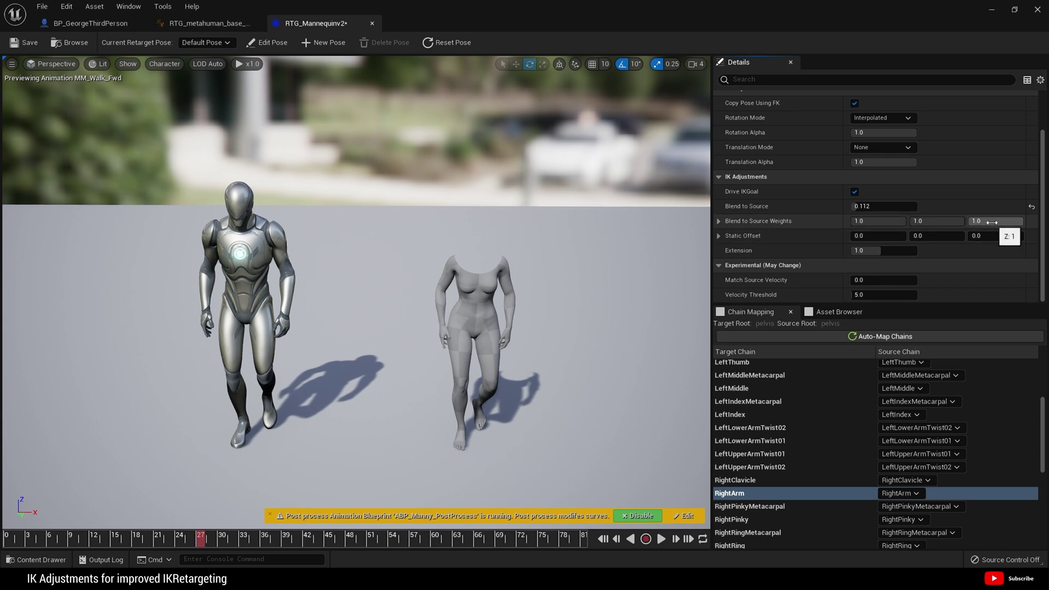
{"action": "left_click", "coordinate": [996, 221]}
Step: Set the RightArm chain's IK Static Offset X to exactly -5.0
{"action": "key", "text": "Return"}
{"action": "left_click_drag", "start_coordinate": [873, 235], "coordinate": [822, 236]}
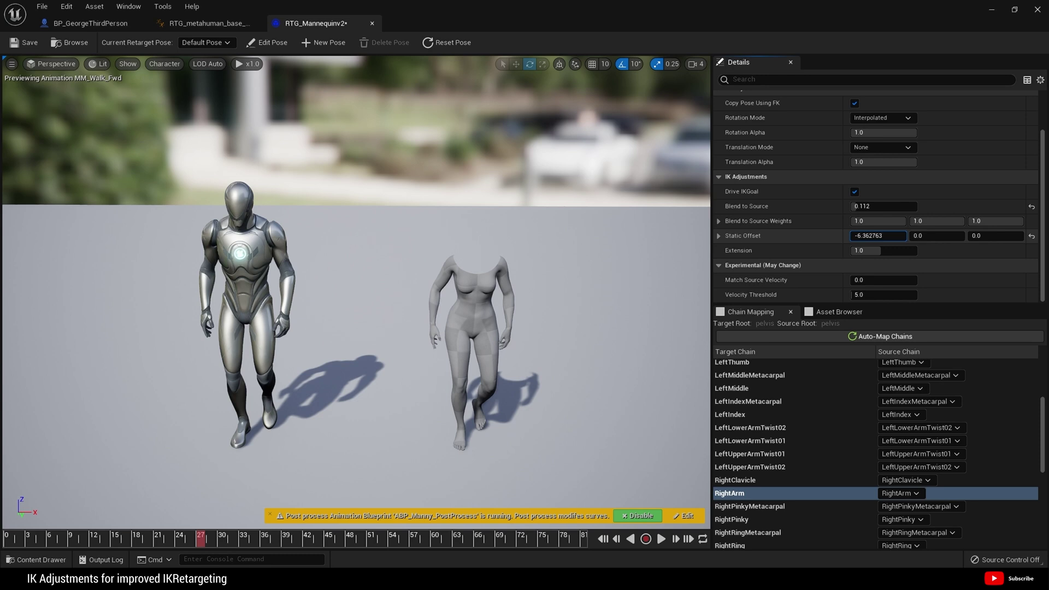
{"action": "left_click", "coordinate": [869, 236]}
{"action": "type", "text": "-5"}
{"action": "key", "text": "Return"}
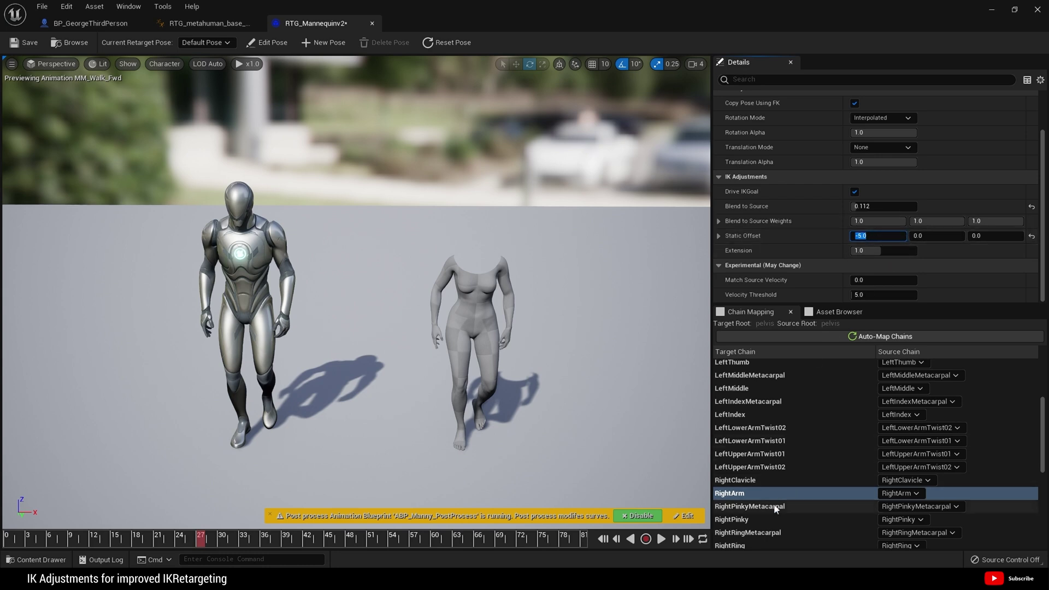
Step: Select the LeftArm chain and set its IK Static Offset X to 5.0
{"action": "scroll", "coordinate": [746, 428], "scroll_direction": "up", "scroll_amount": 2}
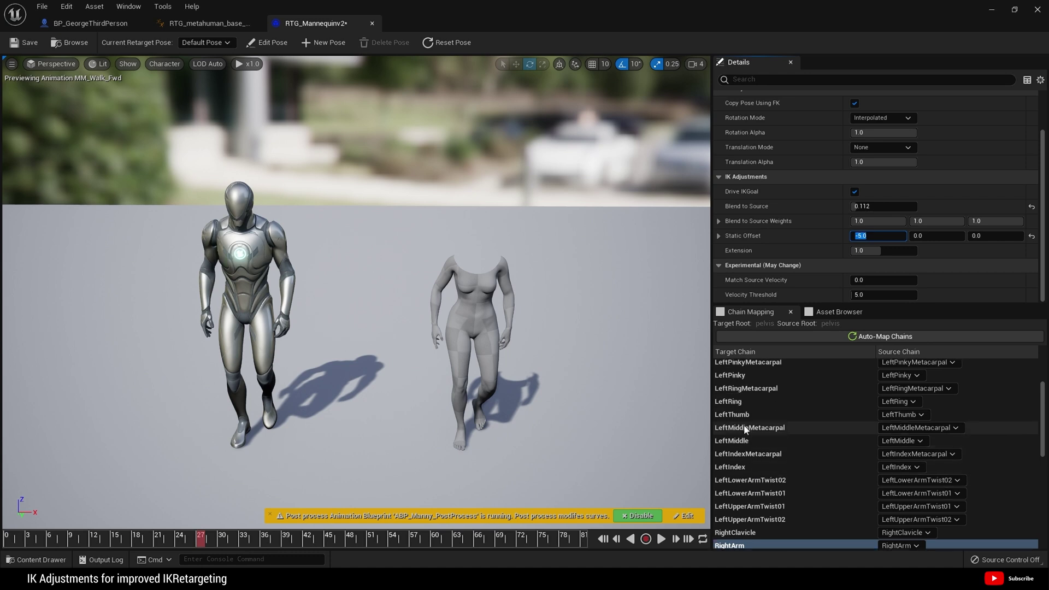
{"action": "scroll", "coordinate": [747, 435], "scroll_direction": "up", "scroll_amount": 1}
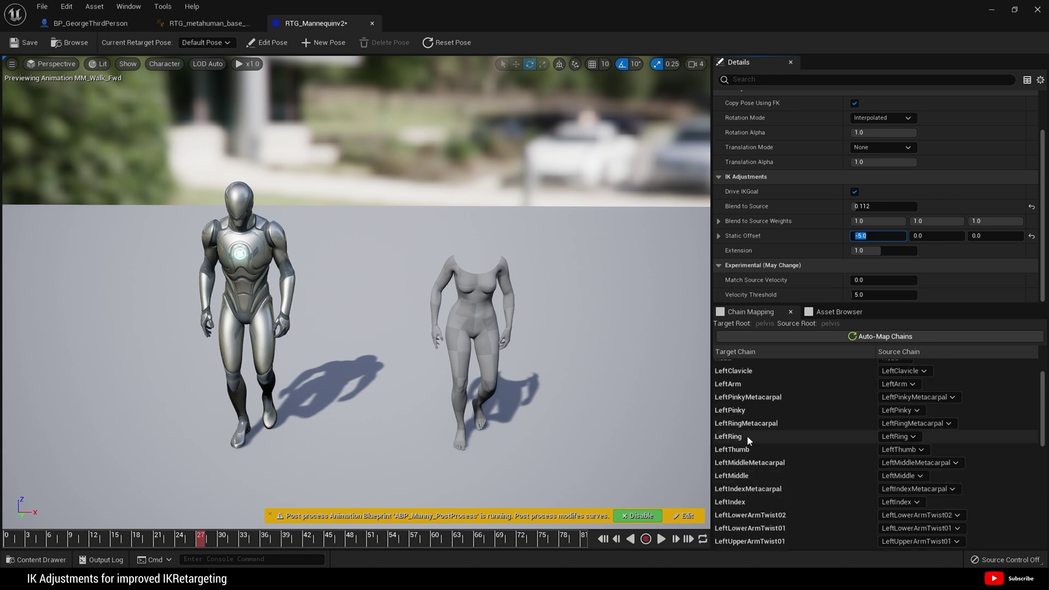
{"action": "left_click", "coordinate": [738, 385]}
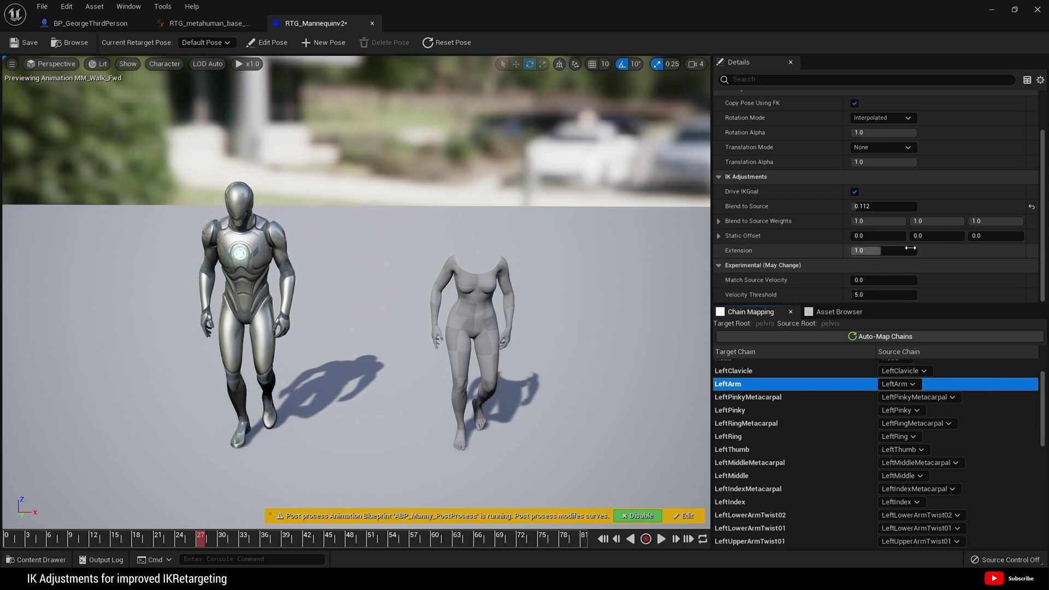
{"action": "left_click_drag", "start_coordinate": [875, 235], "coordinate": [912, 236]}
{"action": "left_click", "coordinate": [869, 236]}
{"action": "type", "text": "5"}
{"action": "key", "text": "Return"}
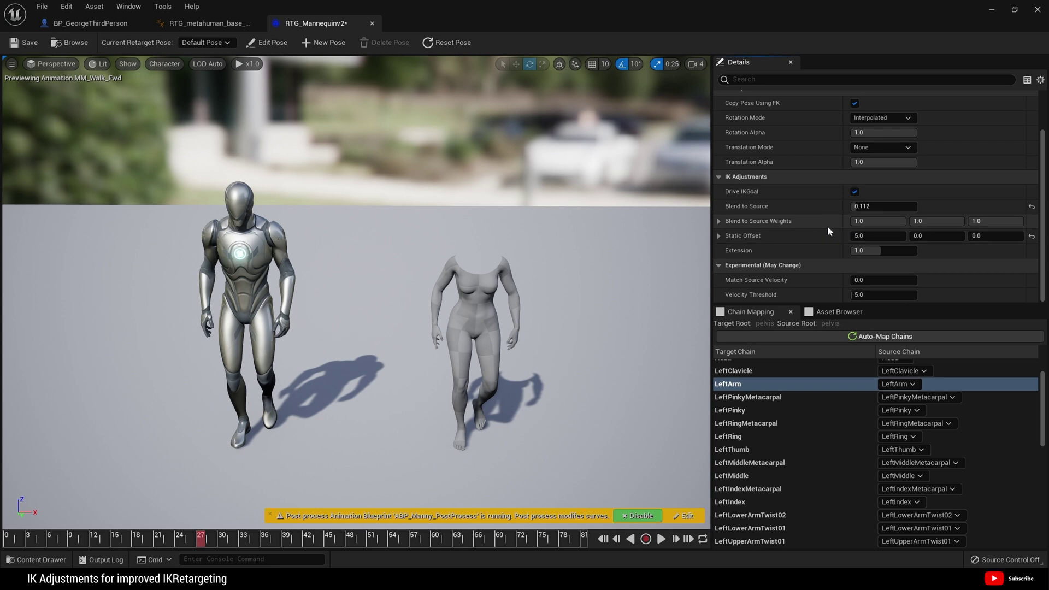
Step: Lower the LeftArm IK Static Offset X to 2.5
{"action": "type", "text": "1.35097"}
{"action": "key", "text": "Return"}
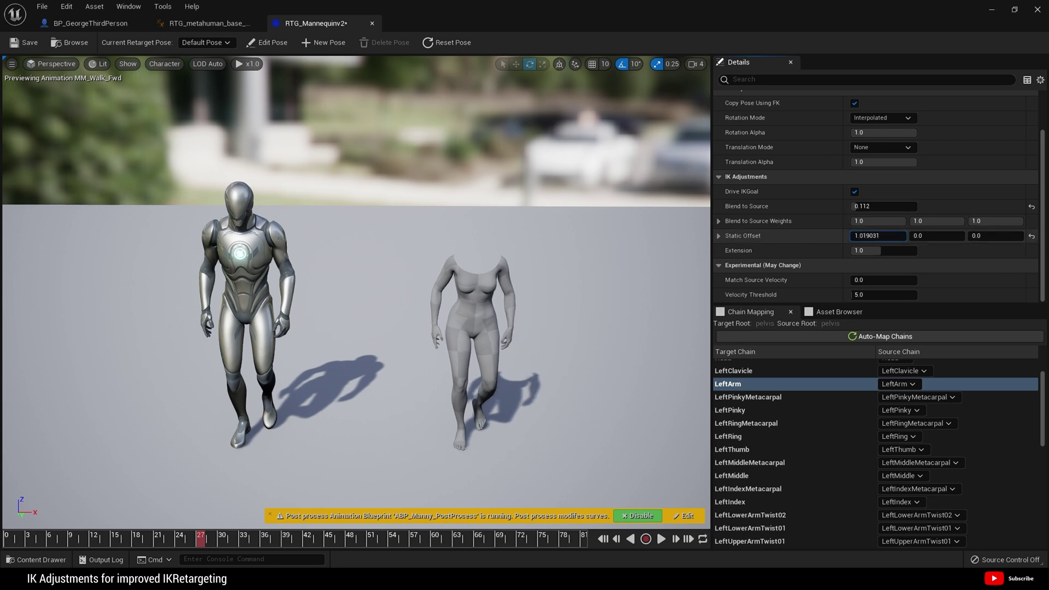
{"action": "left_click_drag", "start_coordinate": [880, 235], "coordinate": [896, 236]}
{"action": "left_click", "coordinate": [869, 235]}
{"action": "type", "text": "2"}
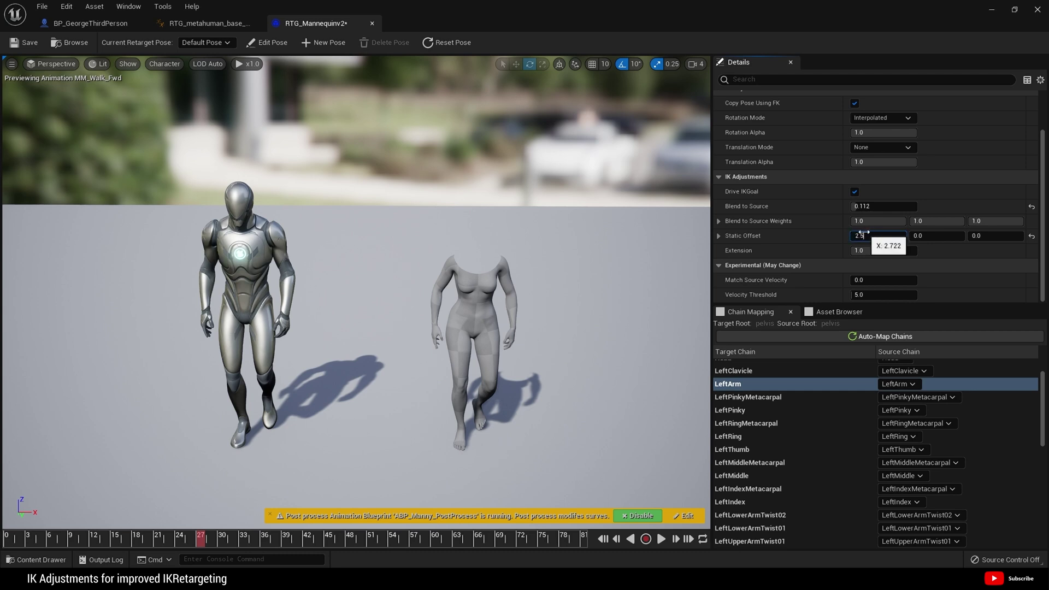
{"action": "type", "text": ".5"}
{"action": "key", "text": "Return"}
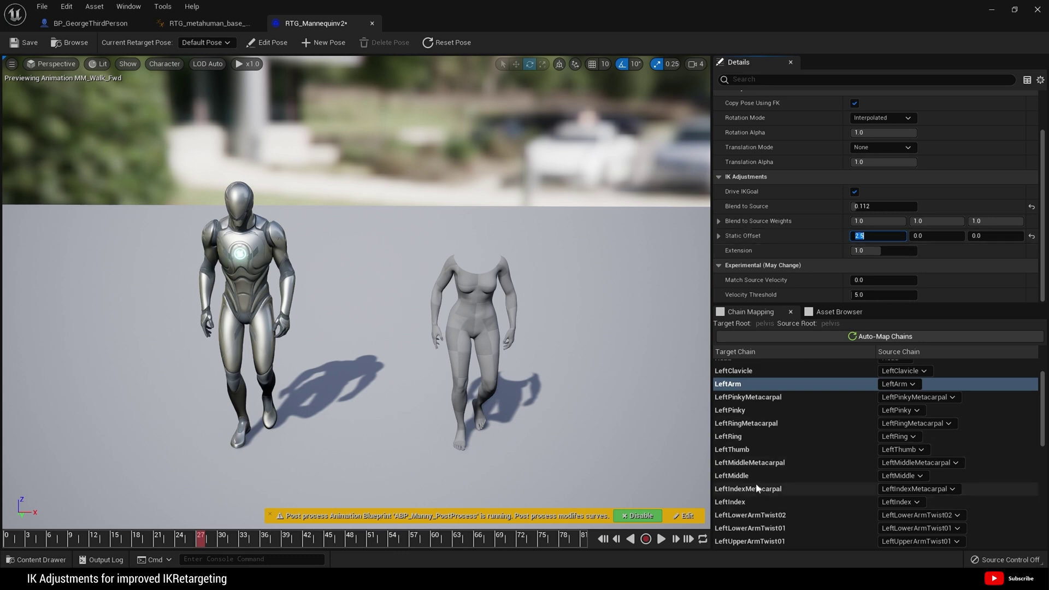
{"action": "scroll", "coordinate": [756, 484], "scroll_direction": "down", "scroll_amount": 5}
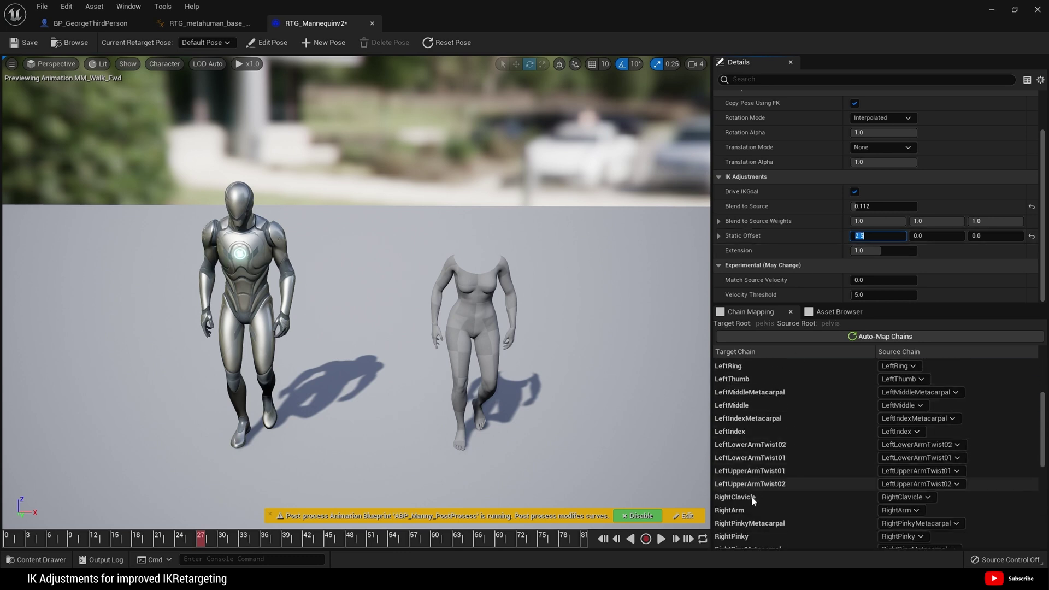
Step: Select RightArm and set its IK Static Offset X to -3.5 and Z to about -1.58
{"action": "left_click", "coordinate": [747, 510]}
{"action": "left_click_drag", "start_coordinate": [874, 235], "coordinate": [840, 236]}
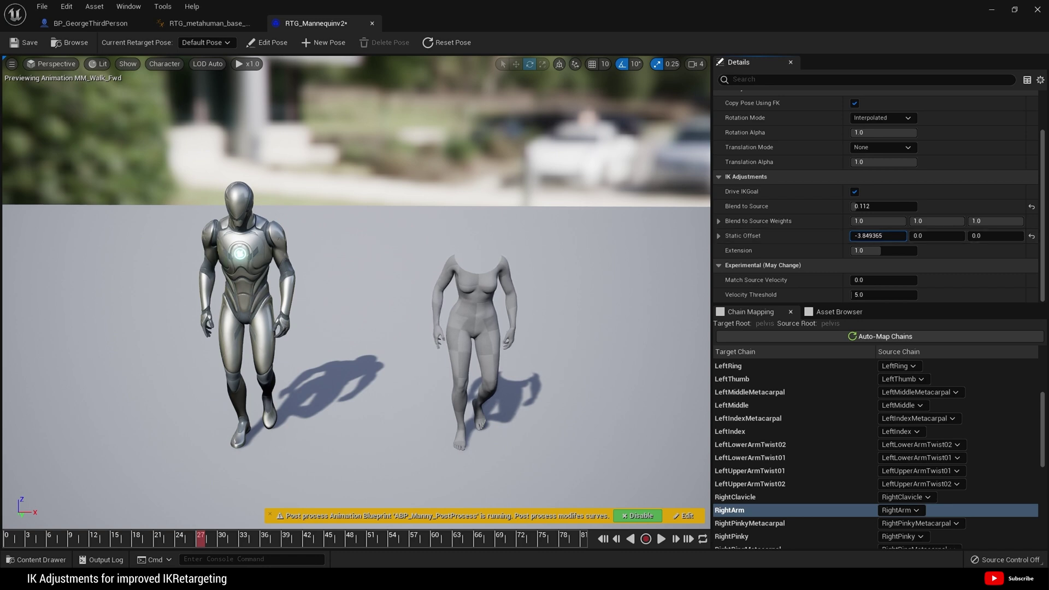
{"action": "left_click", "coordinate": [865, 241]}
{"action": "left_click_drag", "start_coordinate": [202, 538], "coordinate": [100, 550]}
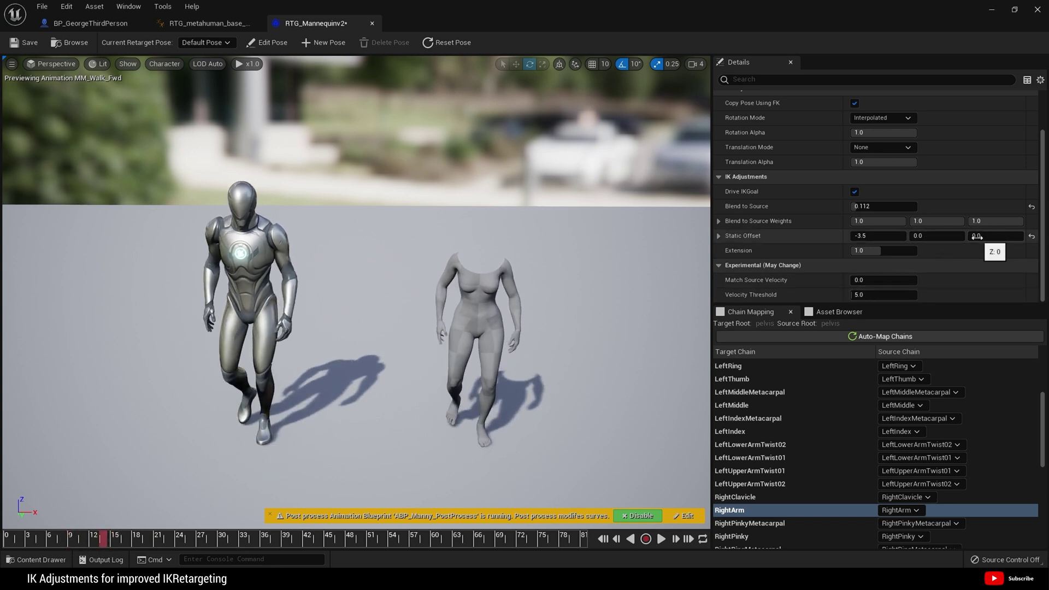
{"action": "left_click", "coordinate": [996, 220]}
{"action": "mouse_move", "coordinate": [996, 221]}
{"action": "left_mouse_down"}
{"action": "mouse_move", "coordinate": [984, 221]}
{"action": "mouse_move", "coordinate": [1011, 221]}
{"action": "mouse_move", "coordinate": [993, 236]}
{"action": "left_mouse_up"}
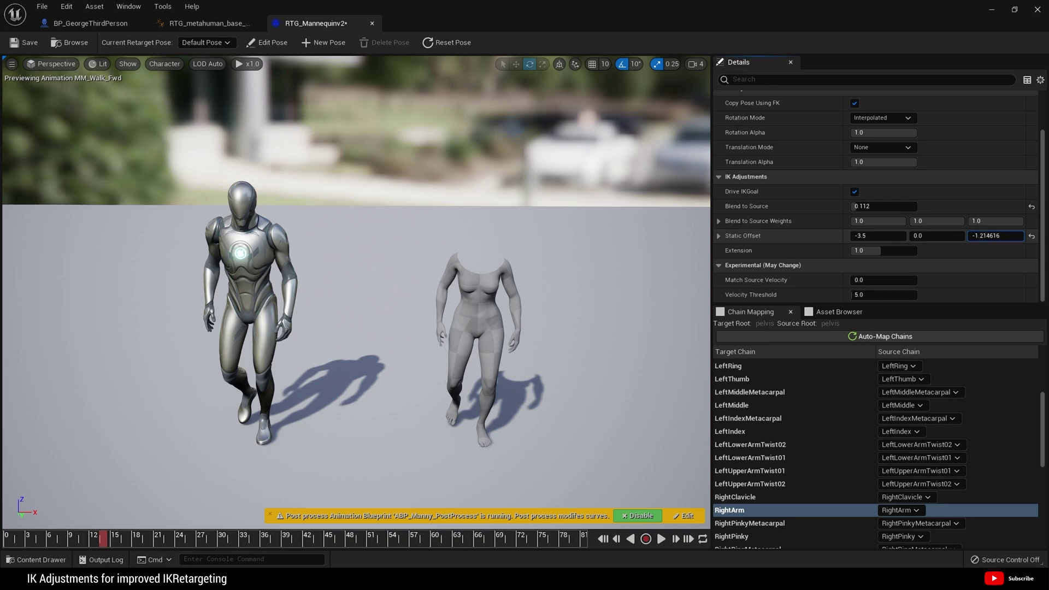
{"action": "left_click_drag", "start_coordinate": [994, 235], "coordinate": [992, 235]}
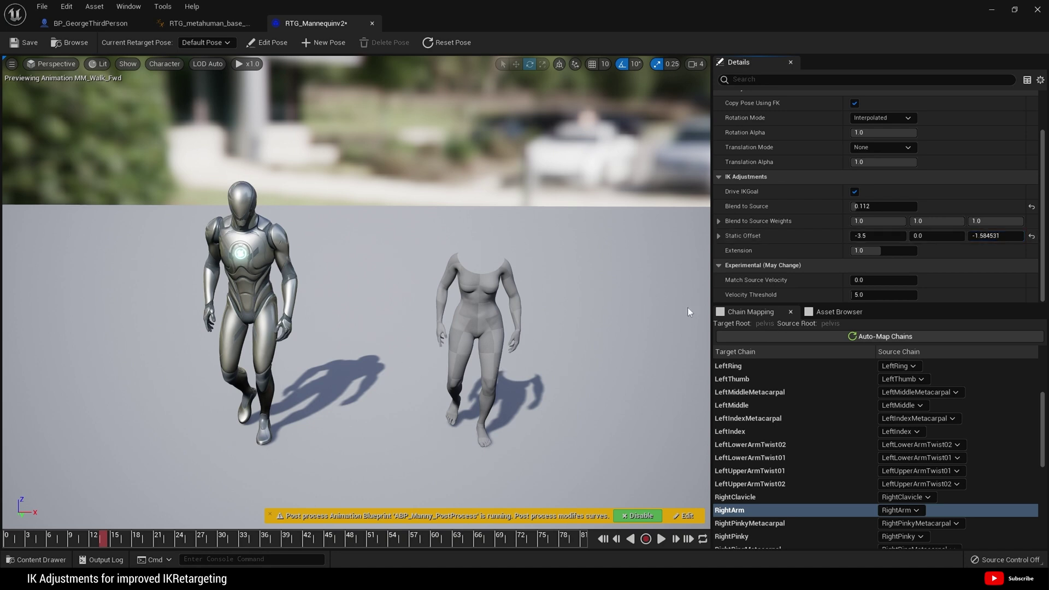
Step: Set the LeftArm Static Offset to X 1.5 and Z about -2.02, then play the walk preview
{"action": "scroll", "coordinate": [762, 490], "scroll_direction": "up", "scroll_amount": 2}
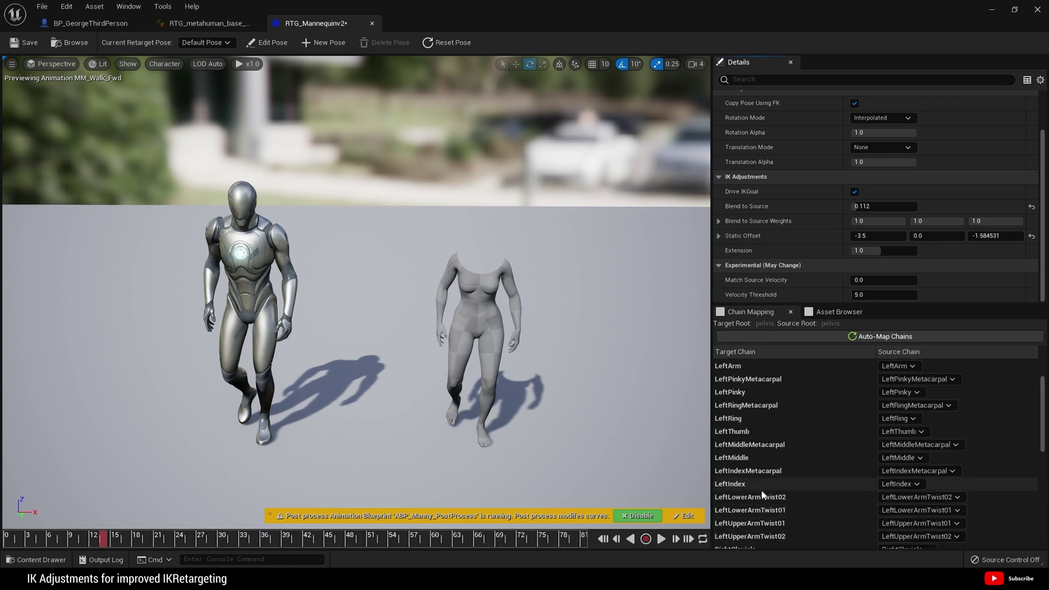
{"action": "scroll", "coordinate": [763, 490], "scroll_direction": "up", "scroll_amount": 1}
{"action": "left_click", "coordinate": [750, 384]}
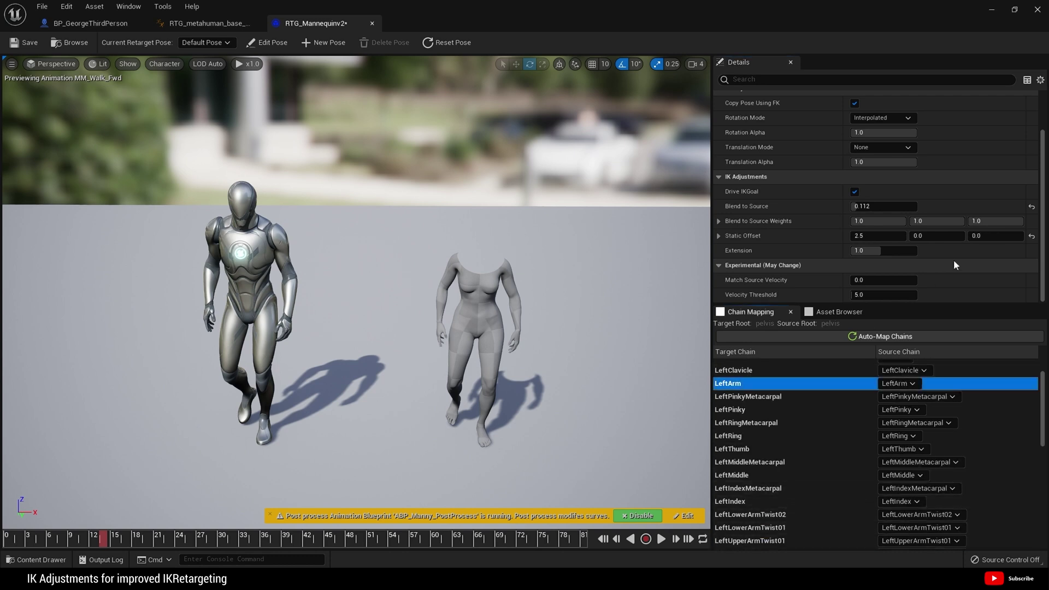
{"action": "left_click_drag", "start_coordinate": [993, 235], "coordinate": [990, 235]}
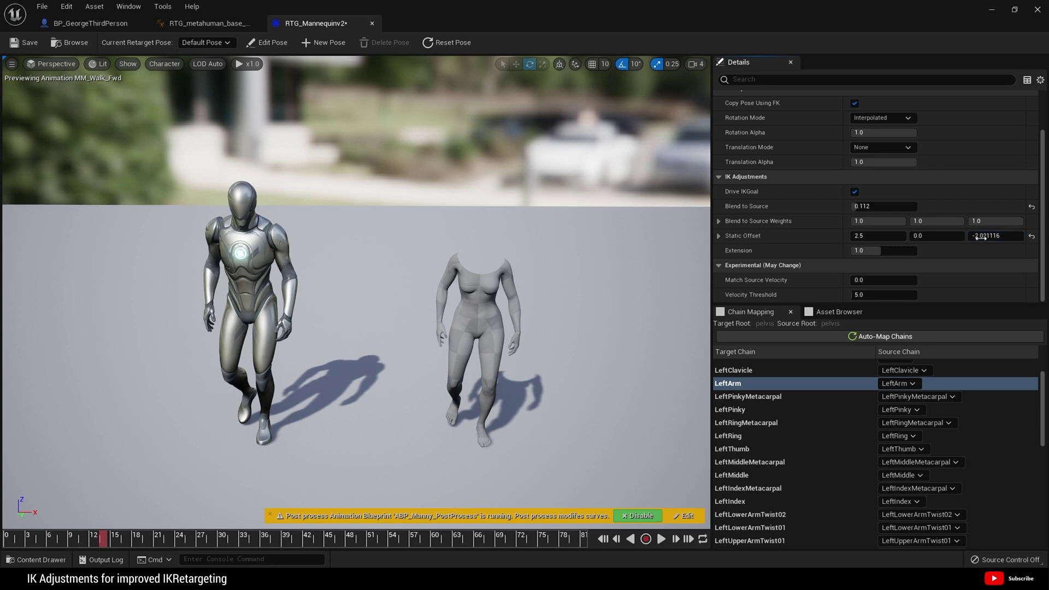
{"action": "left_click_drag", "start_coordinate": [880, 235], "coordinate": [873, 236]}
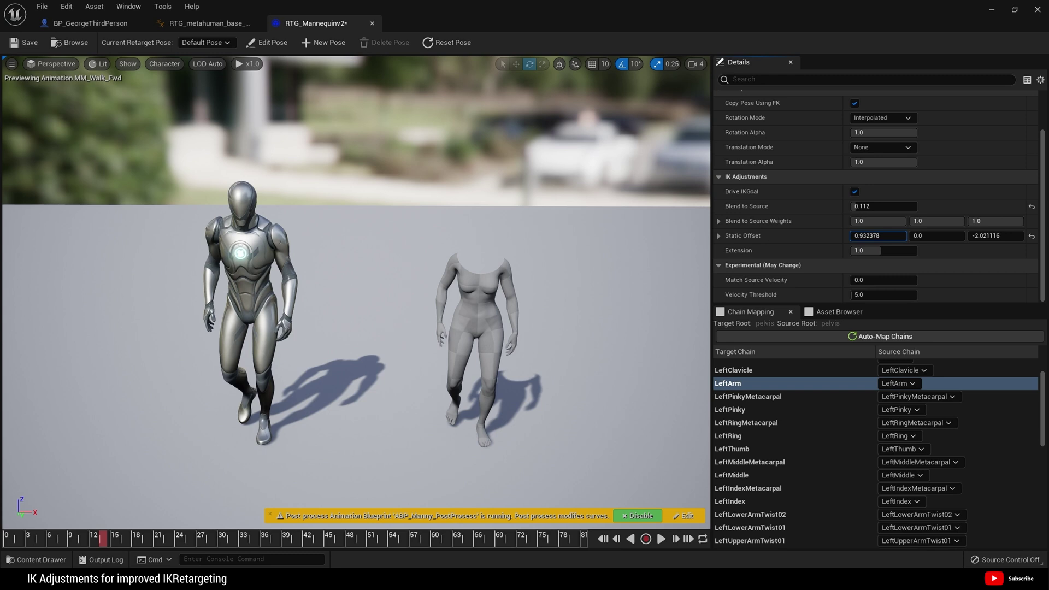
{"action": "left_click", "coordinate": [856, 236]}
{"action": "type", "text": "1.5"}
{"action": "key", "text": "Return"}
{"action": "left_click", "coordinate": [662, 540]}
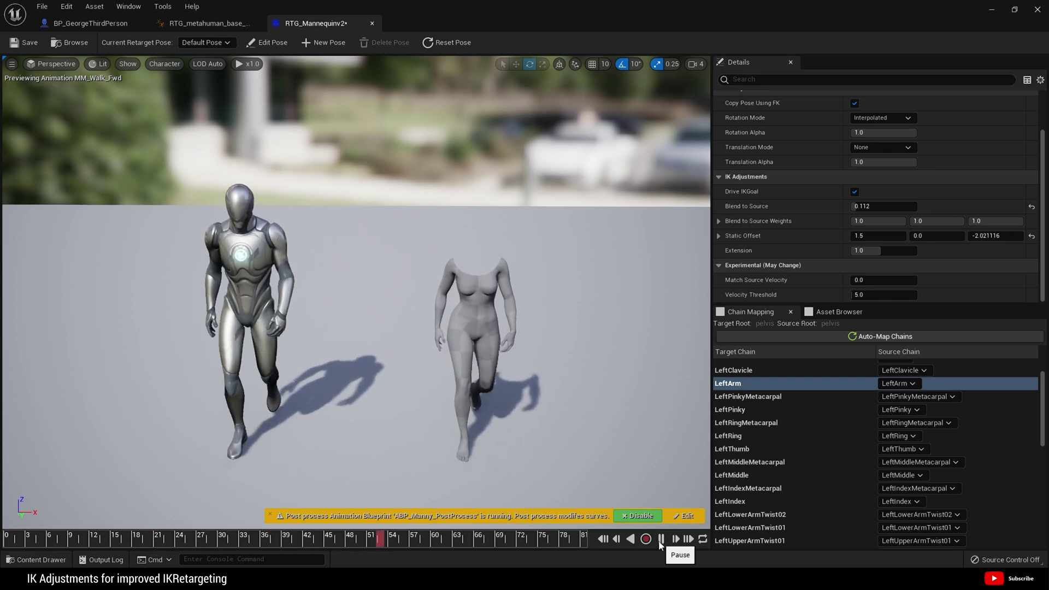
Step: Pause the walk, play and pause the MM_Run_Fwd preview, and return it to frame 0
{"action": "left_click", "coordinate": [343, 551]}
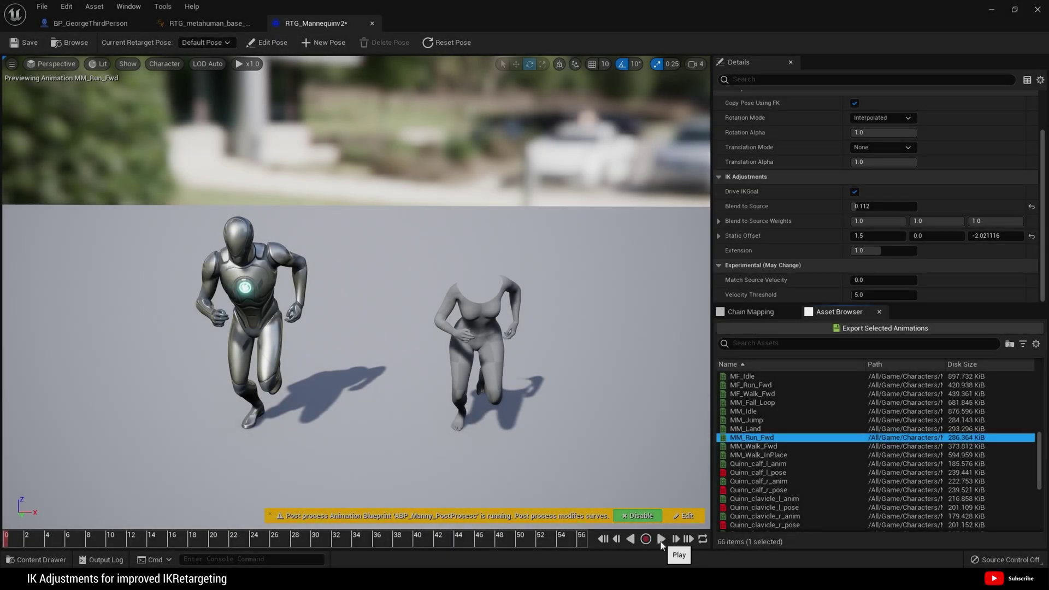
{"action": "left_click", "coordinate": [662, 540]}
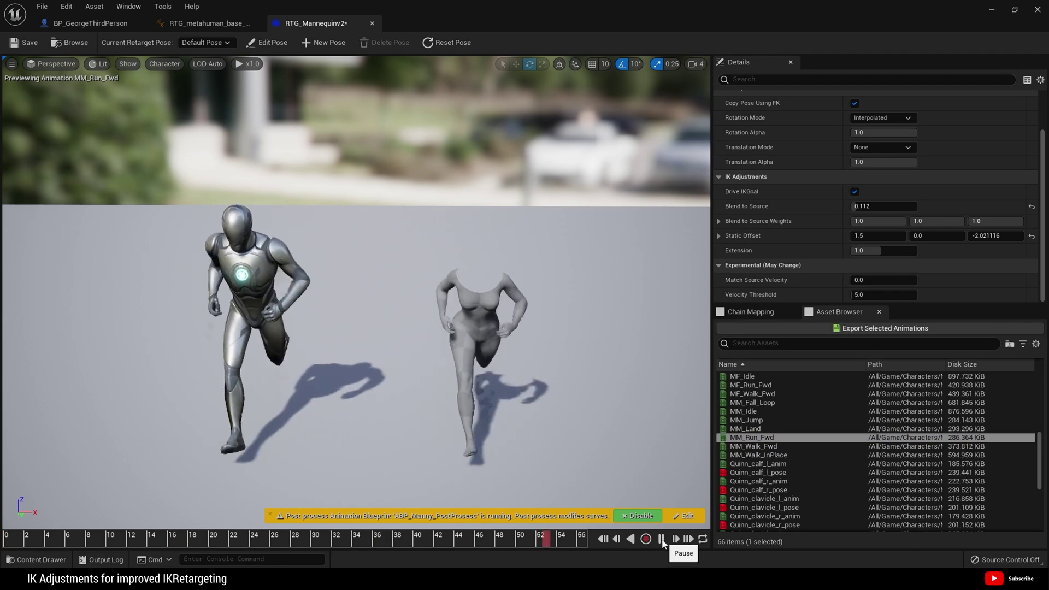
{"action": "left_click", "coordinate": [661, 540]}
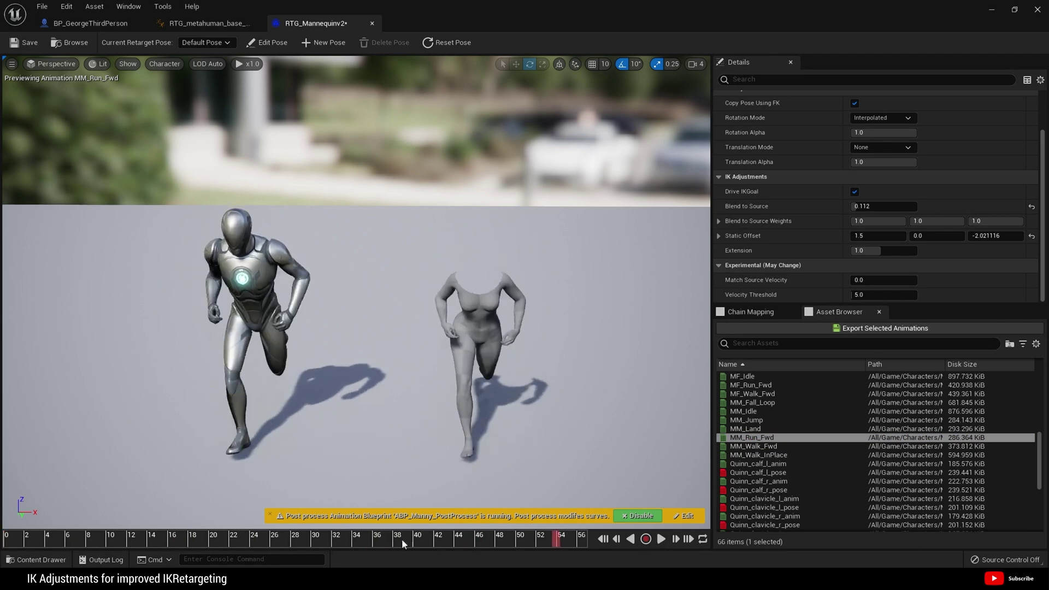
{"action": "left_click", "coordinate": [603, 540]}
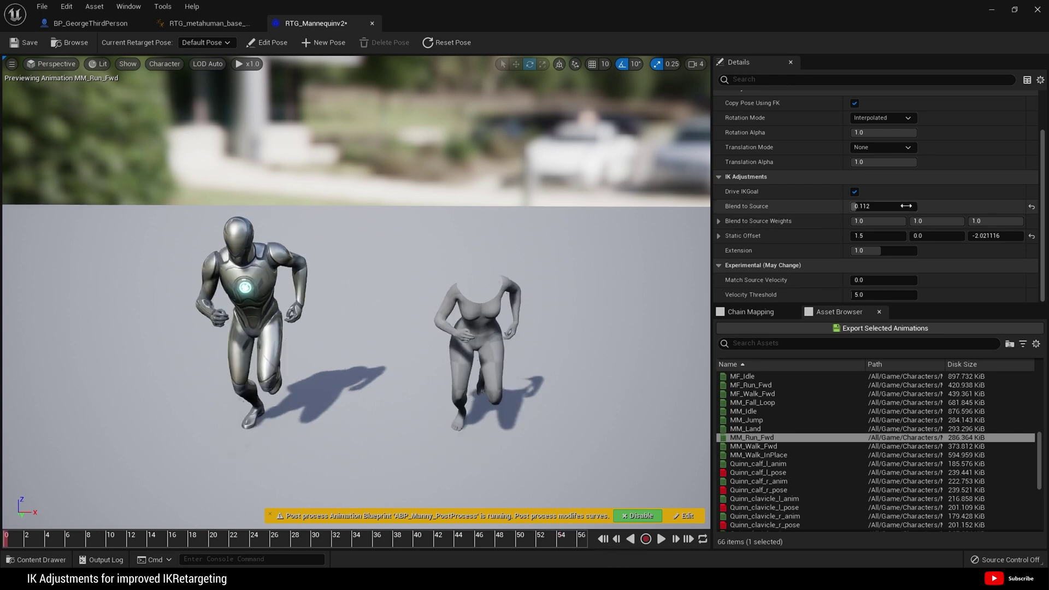
Step: Set the Target Preview Mesh to the heavier m_srt_ovw_body_preview body
{"action": "left_click", "coordinate": [772, 313]}
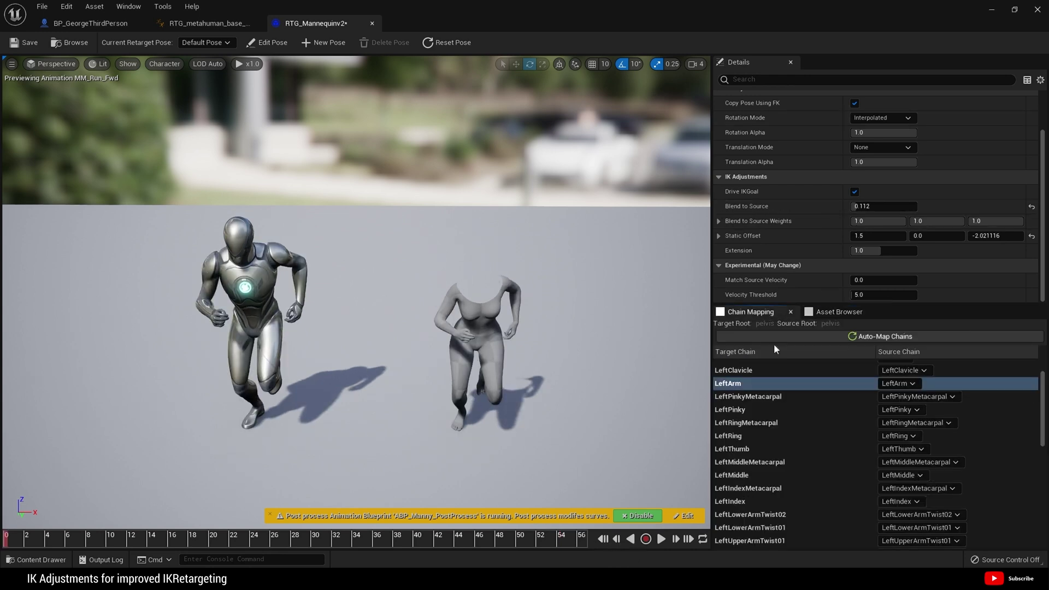
{"action": "left_click", "coordinate": [779, 355]}
{"action": "left_click", "coordinate": [909, 147]}
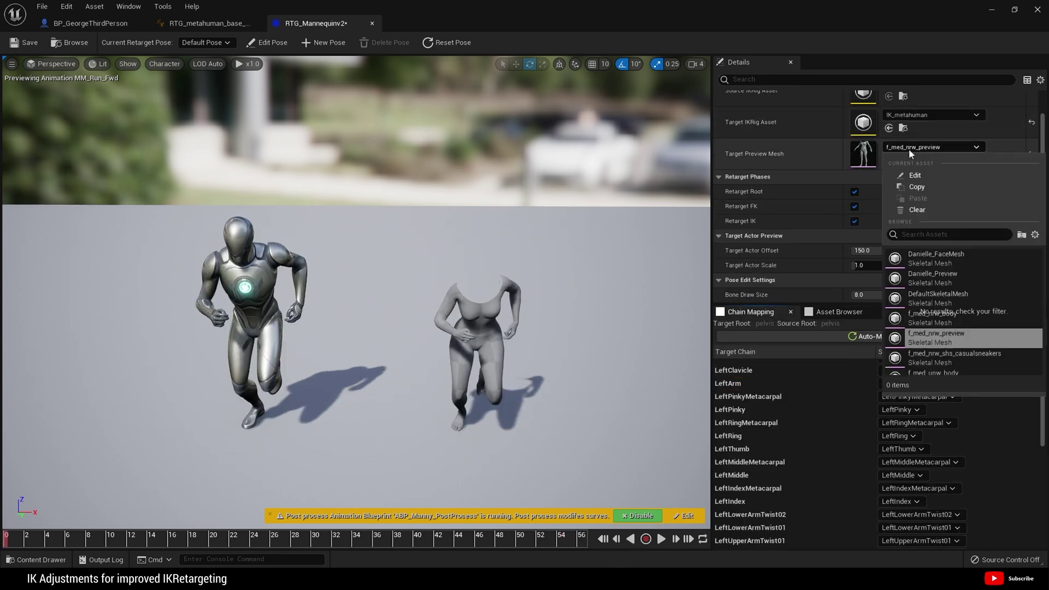
{"action": "scroll", "coordinate": [949, 300], "scroll_direction": "down", "scroll_amount": 3}
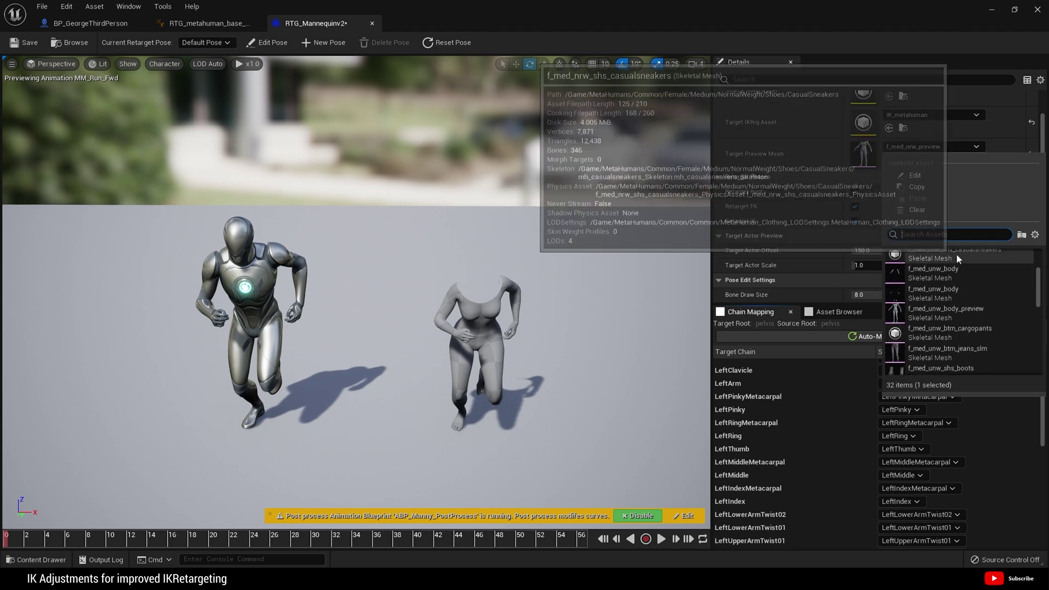
{"action": "scroll", "coordinate": [975, 300], "scroll_direction": "down", "scroll_amount": 4}
{"action": "scroll", "coordinate": [975, 299], "scroll_direction": "down", "scroll_amount": 5}
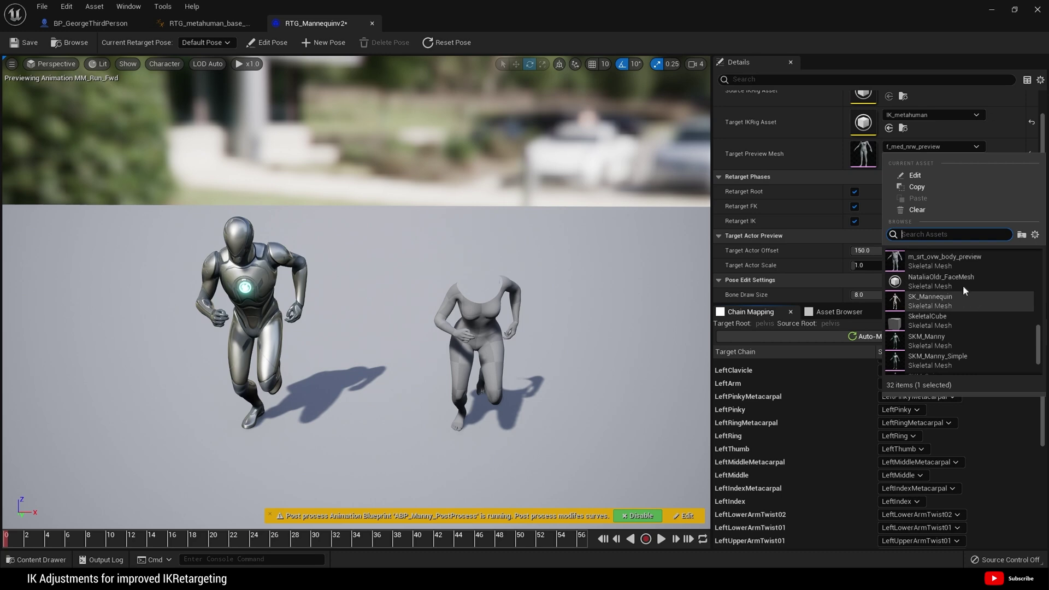
{"action": "left_click", "coordinate": [960, 257]}
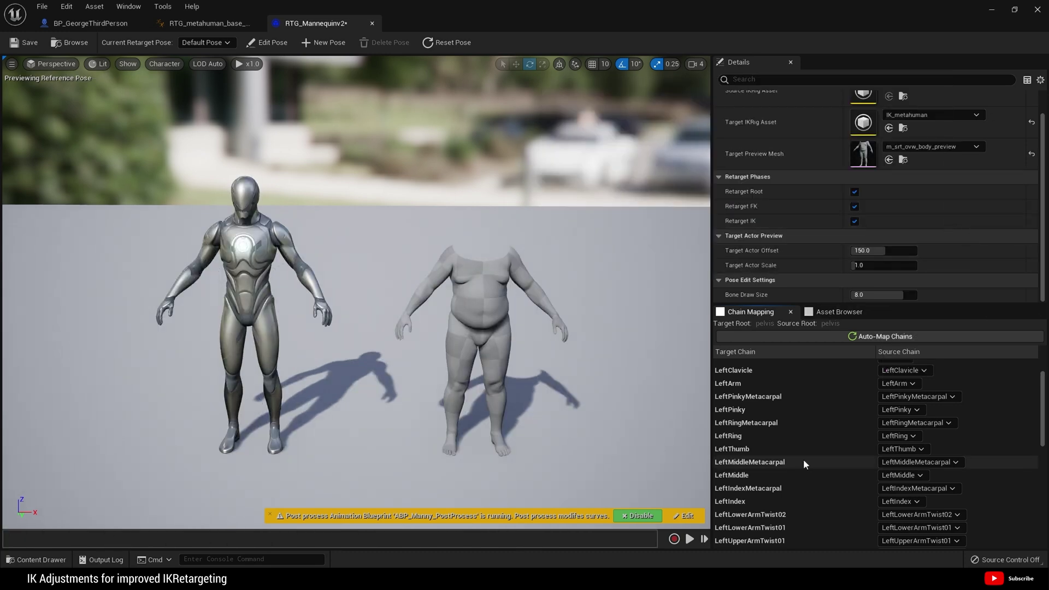
Step: Preview MM_Walk_Fwd on the heavier body, playing, pausing and rewinding to about frame 25
{"action": "left_click", "coordinate": [834, 315]}
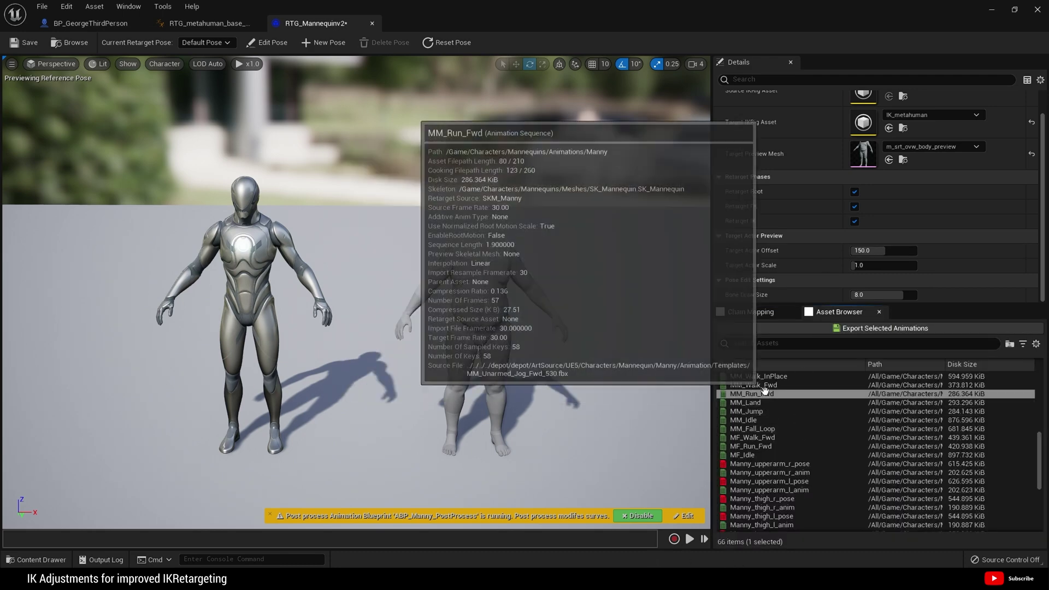
{"action": "left_click", "coordinate": [765, 386]}
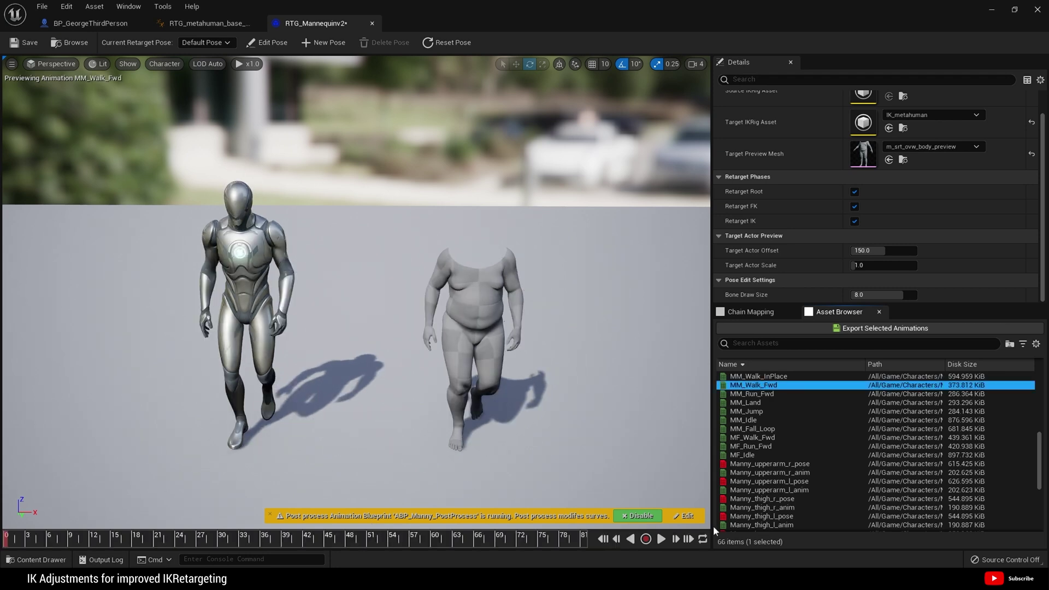
{"action": "left_click", "coordinate": [661, 539]}
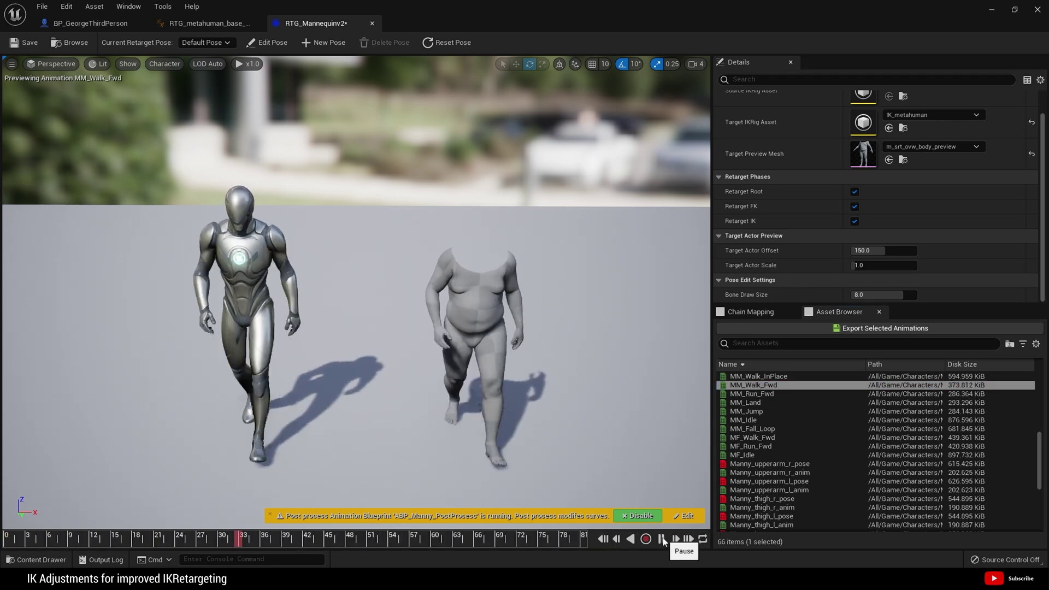
{"action": "left_click", "coordinate": [662, 540]}
{"action": "left_click_drag", "start_coordinate": [283, 540], "coordinate": [2, 528]}
Step: Save the IK retargeter with Ctrl+S
{"action": "key", "text": "ctrl+s"}
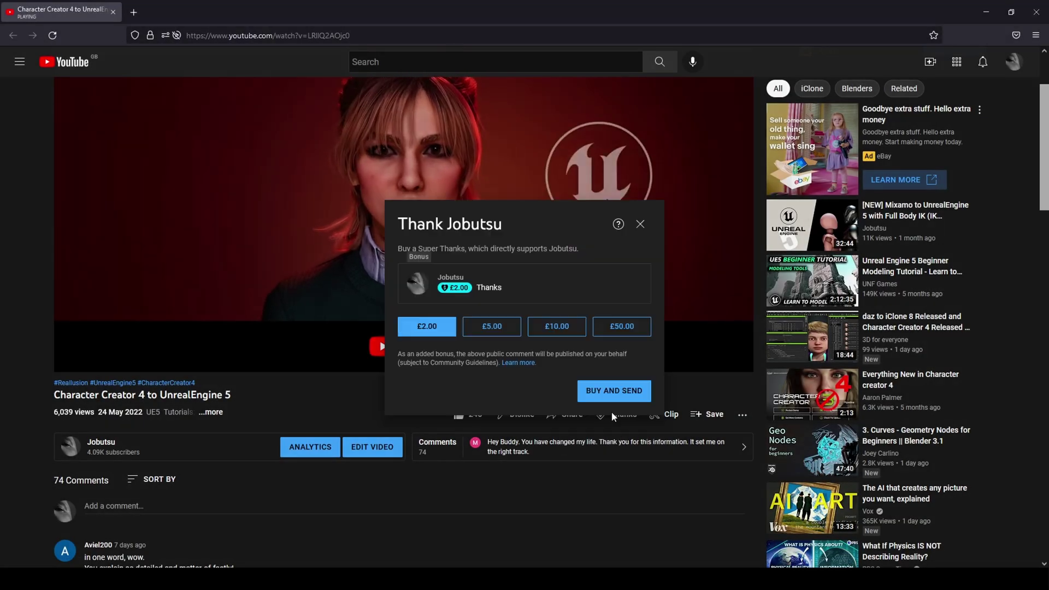
Step: Choose the £50.00 amount in YouTube's Super Thanks dialog
{"action": "left_click", "coordinate": [620, 327]}
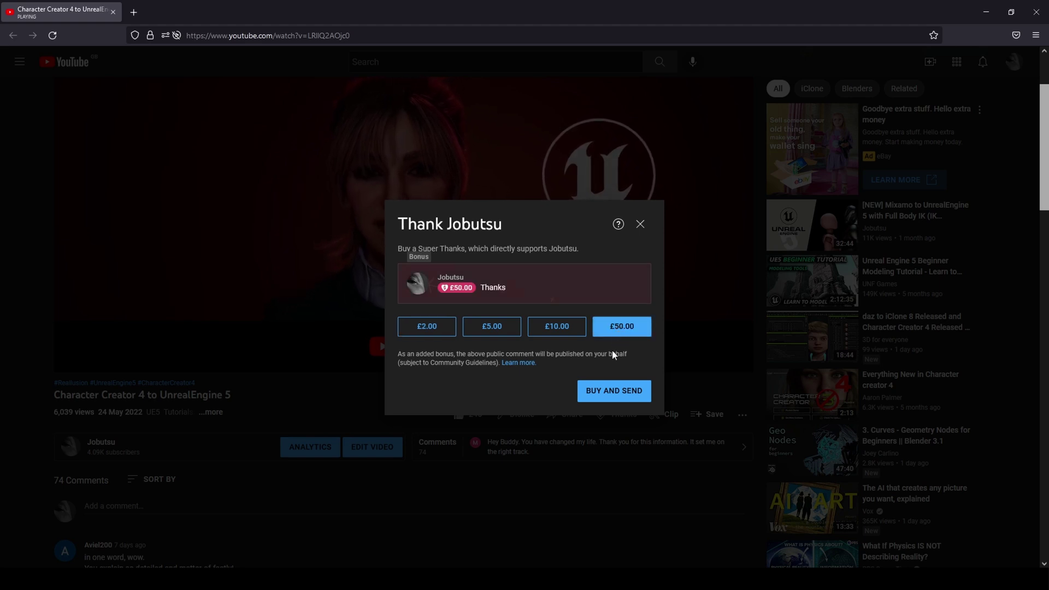